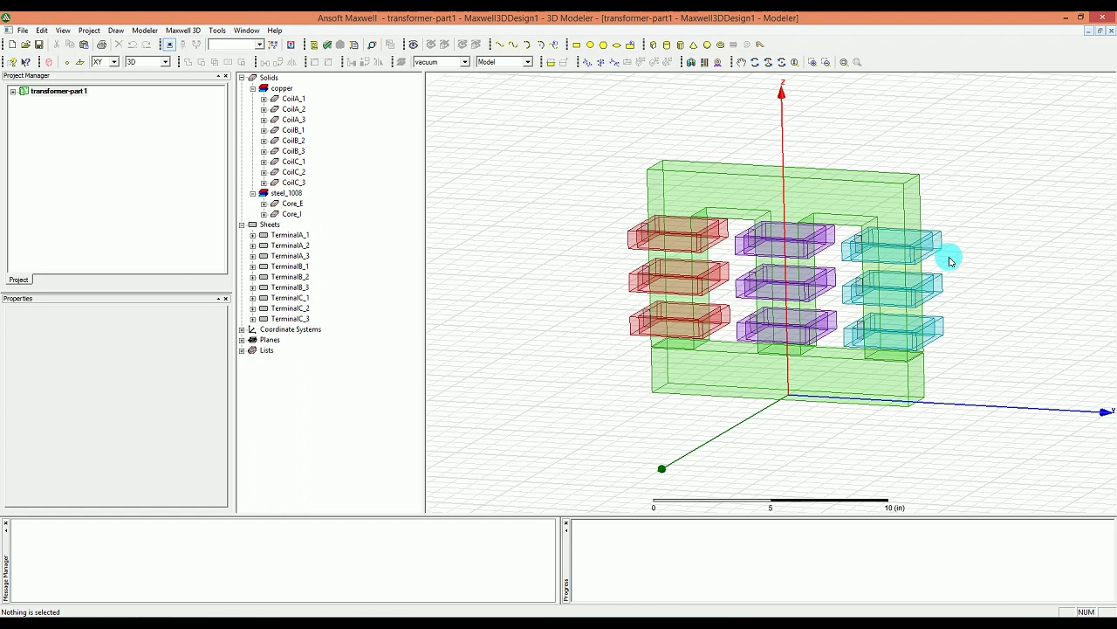
- Start a current excitation on the sheets TerminalA_1, TerminalA_2 and TerminalA_3
click(304, 234)
ctrl+click(299, 245)
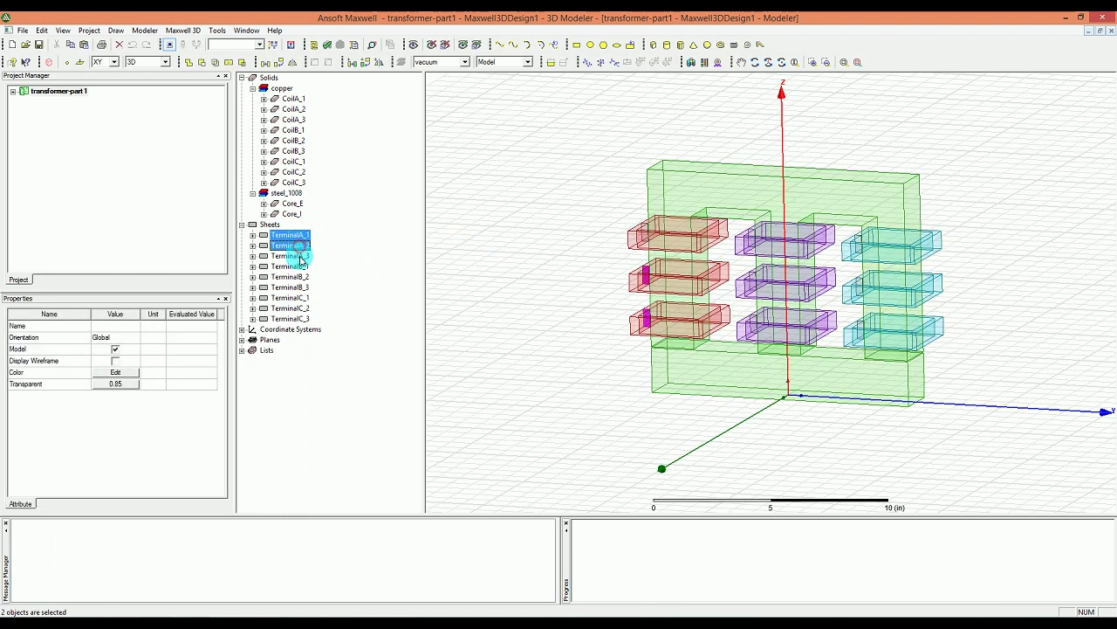
ctrl+click(299, 256)
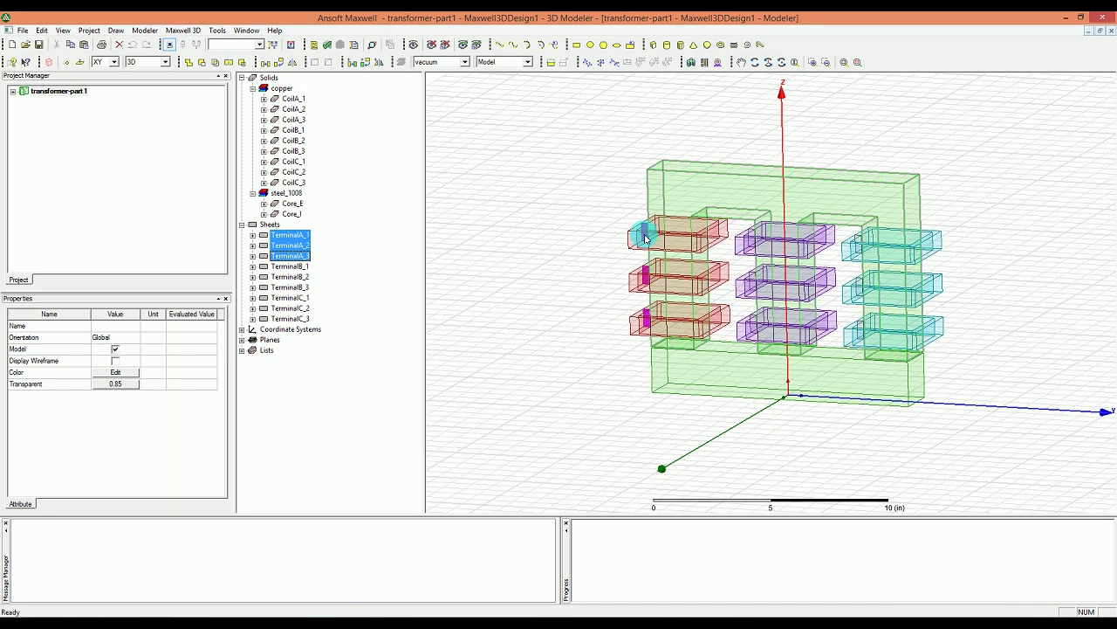
right_click(281, 246)
mouse_move(345, 340)
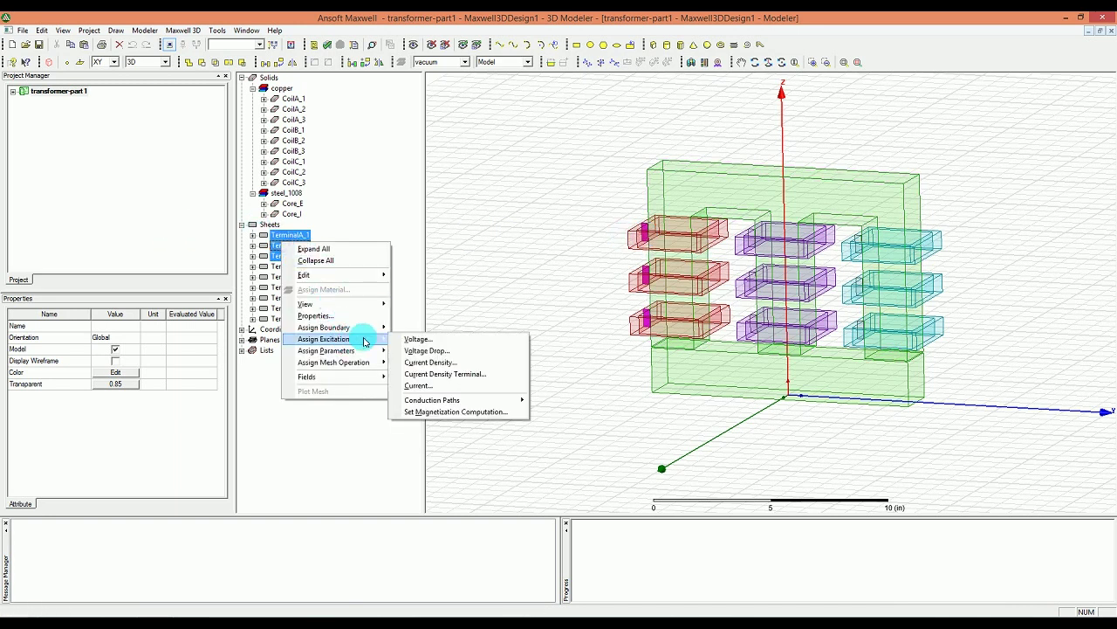
click(436, 385)
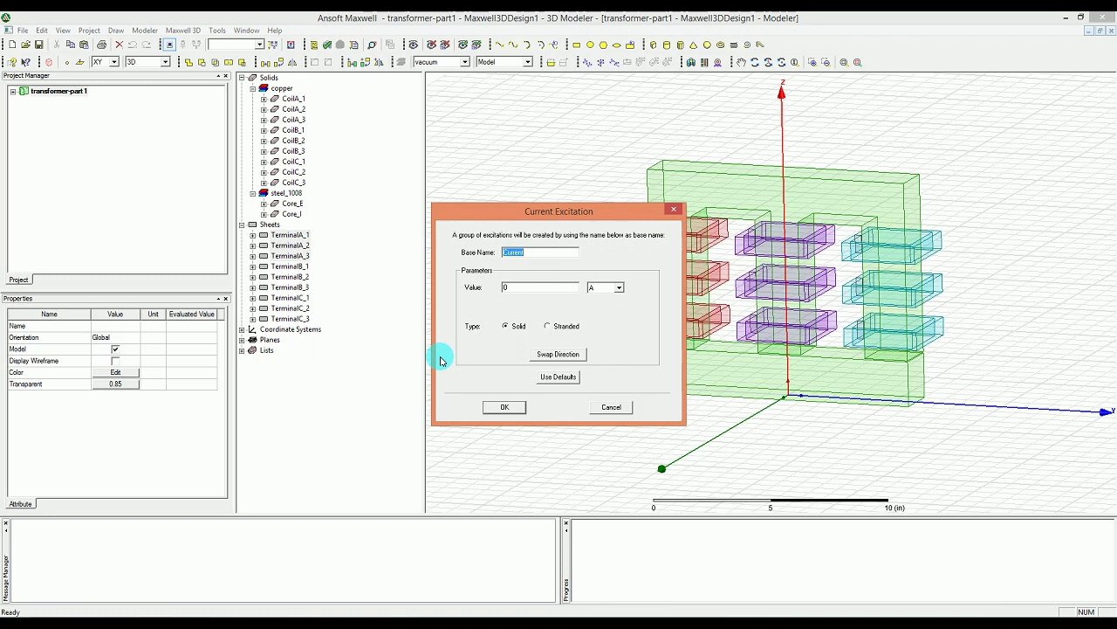
- Set the excitation's base name to PhaseA, its value to -0.5*Mag and its type to Stranded
text(PhaseA)
double_click(534, 286)
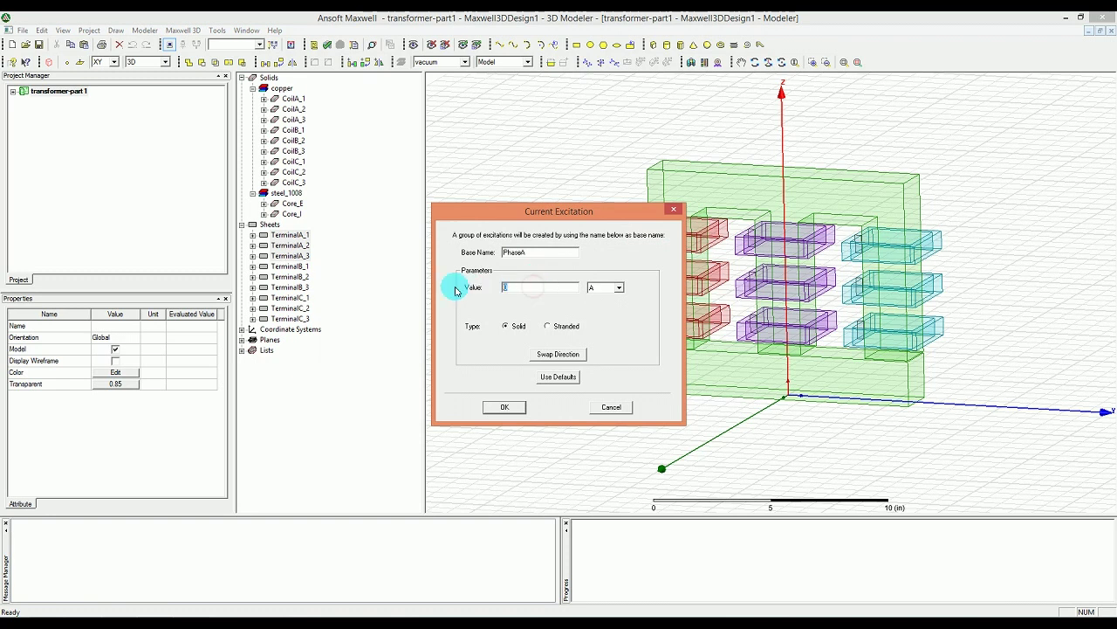
text(-.05)
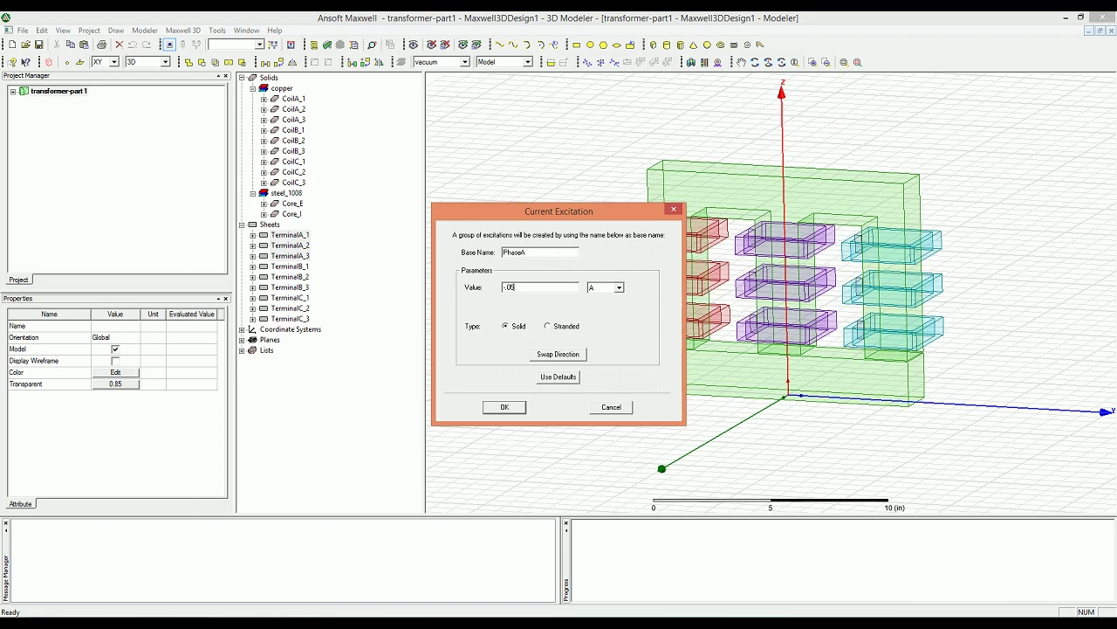
key(BackSpace)
key(BackSpace)
key(BackSpace)
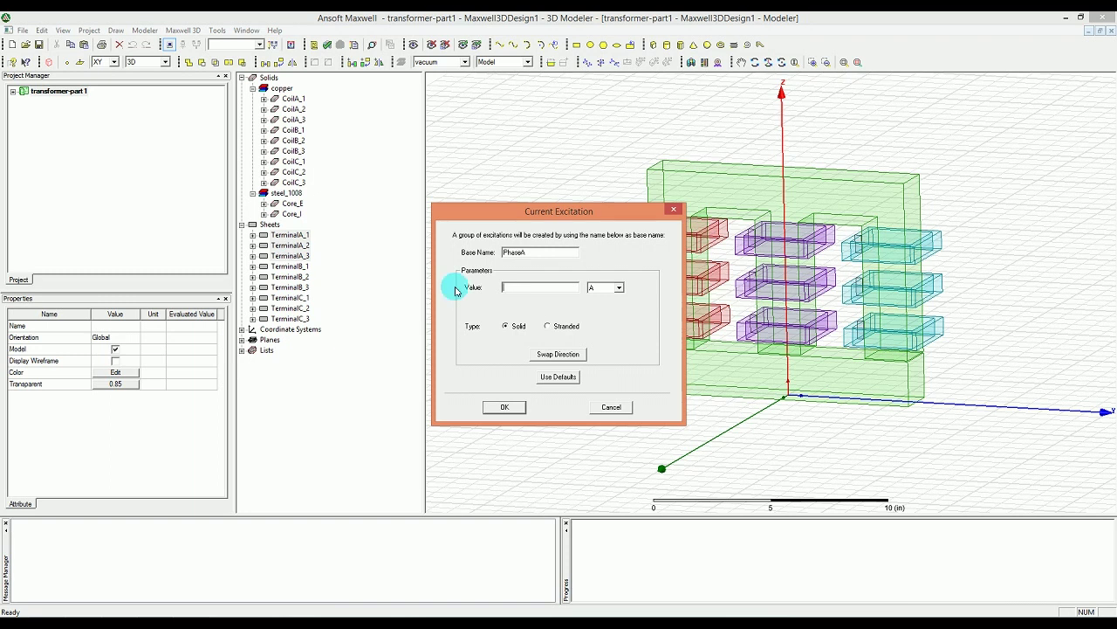
text(-0.5*Mag)
click(559, 326)
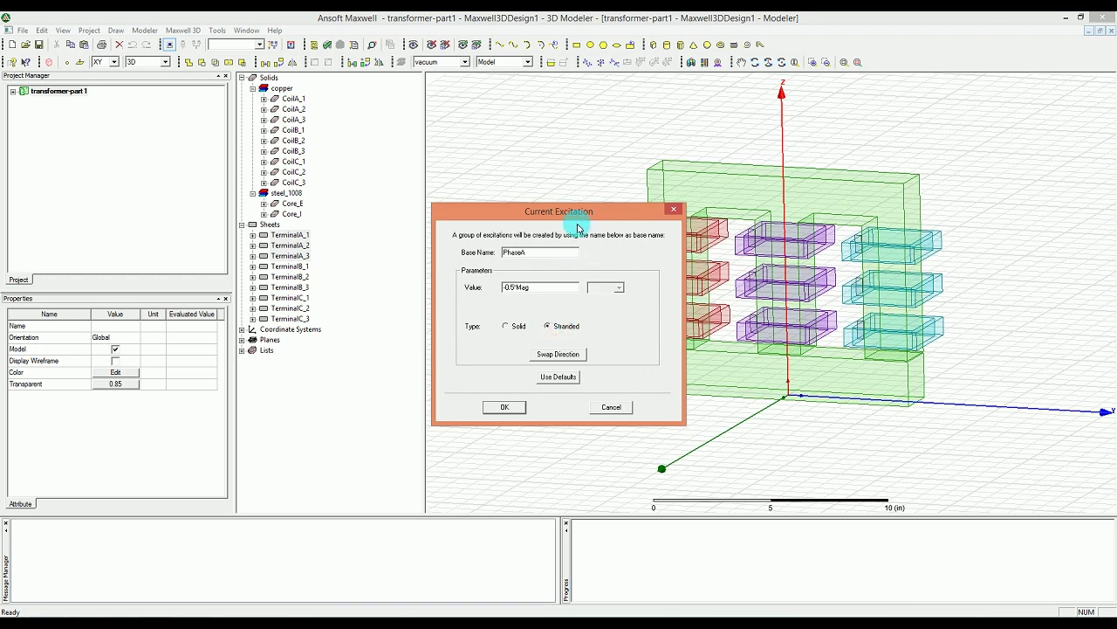
drag(576, 226, 503, 173)
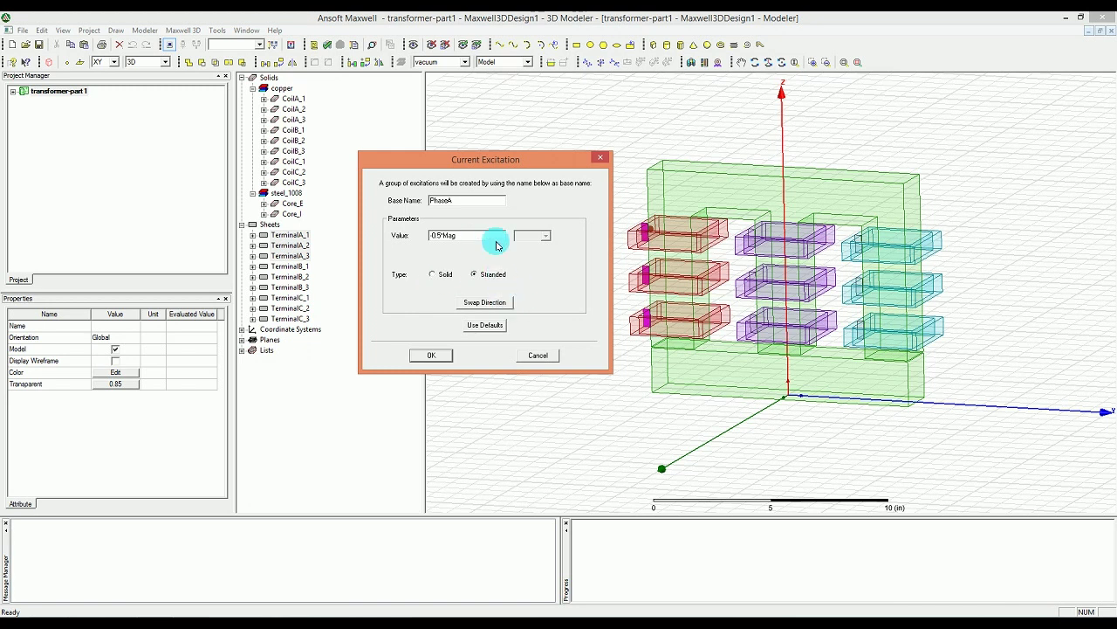
- Accept the PhaseA excitation and define the variable Mag as a current of 30 A
click(444, 355)
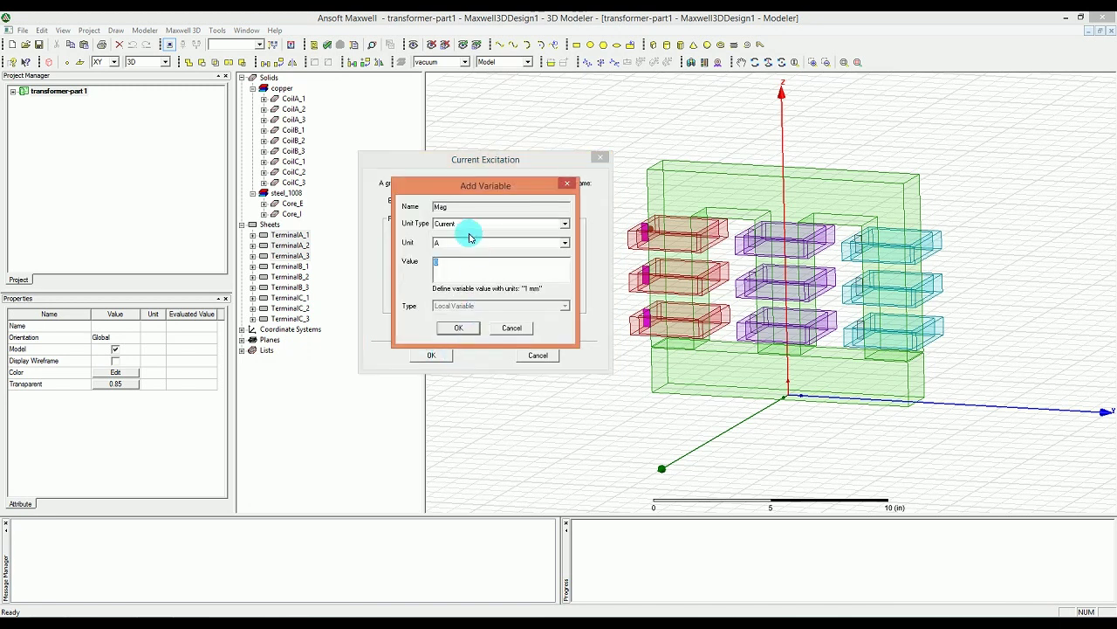
click(443, 224)
click(438, 261)
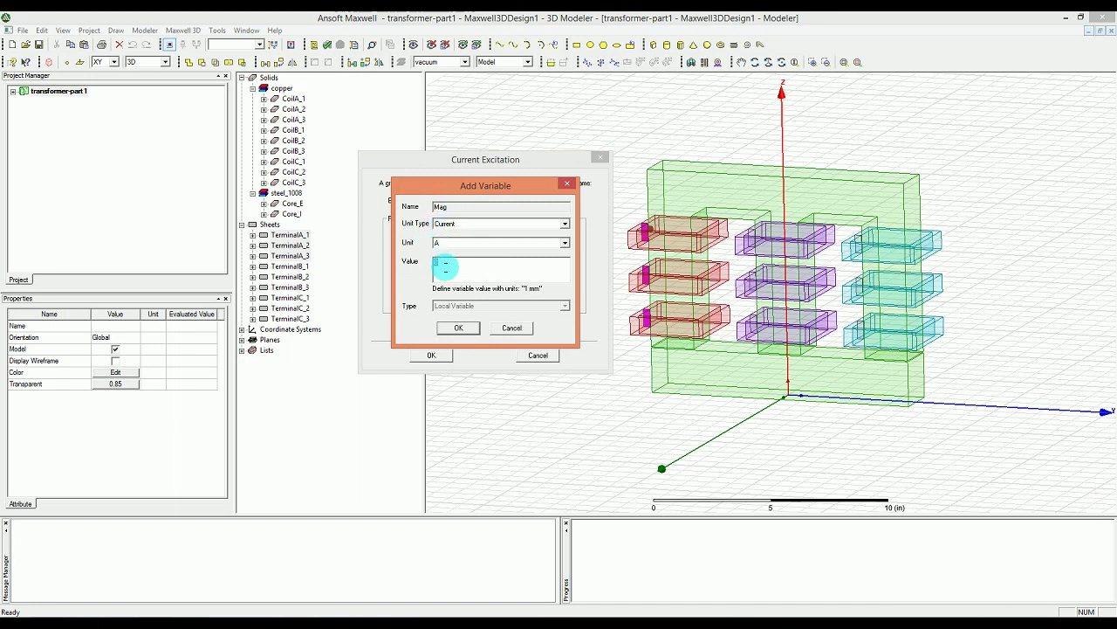
text(30)
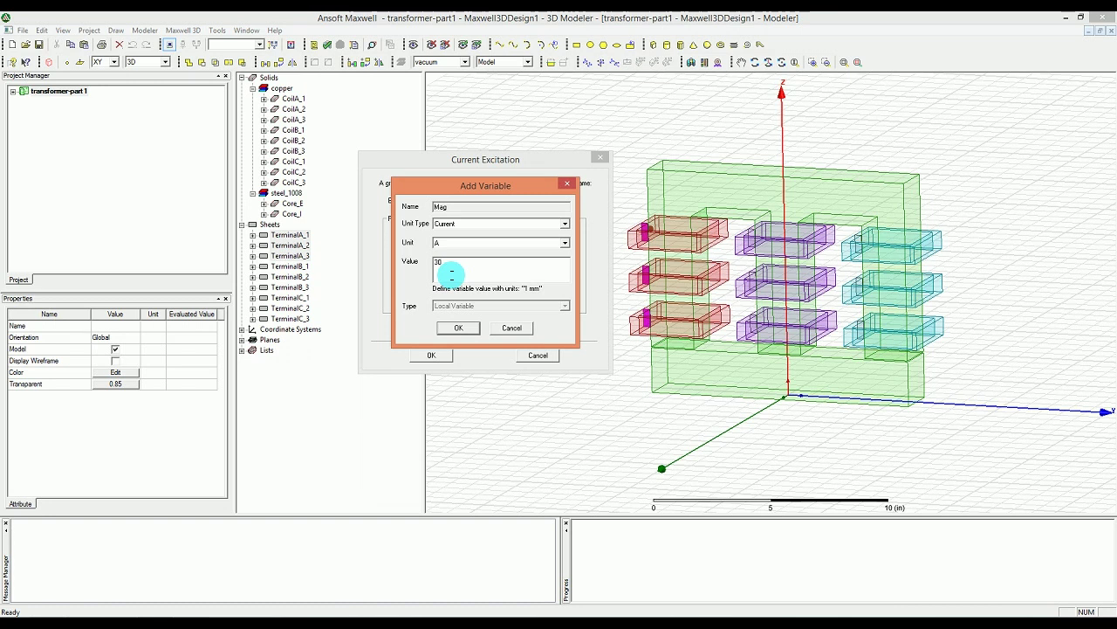
click(456, 328)
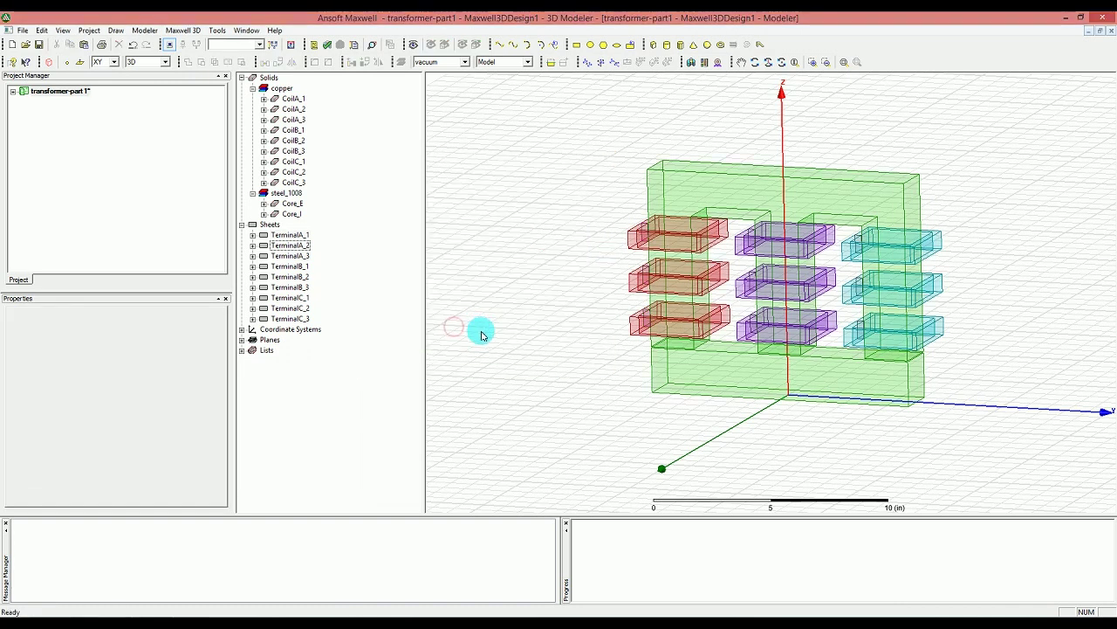
- Start a current excitation on the sheets TerminalB_1, TerminalB_2 and TerminalB_3
click(306, 268)
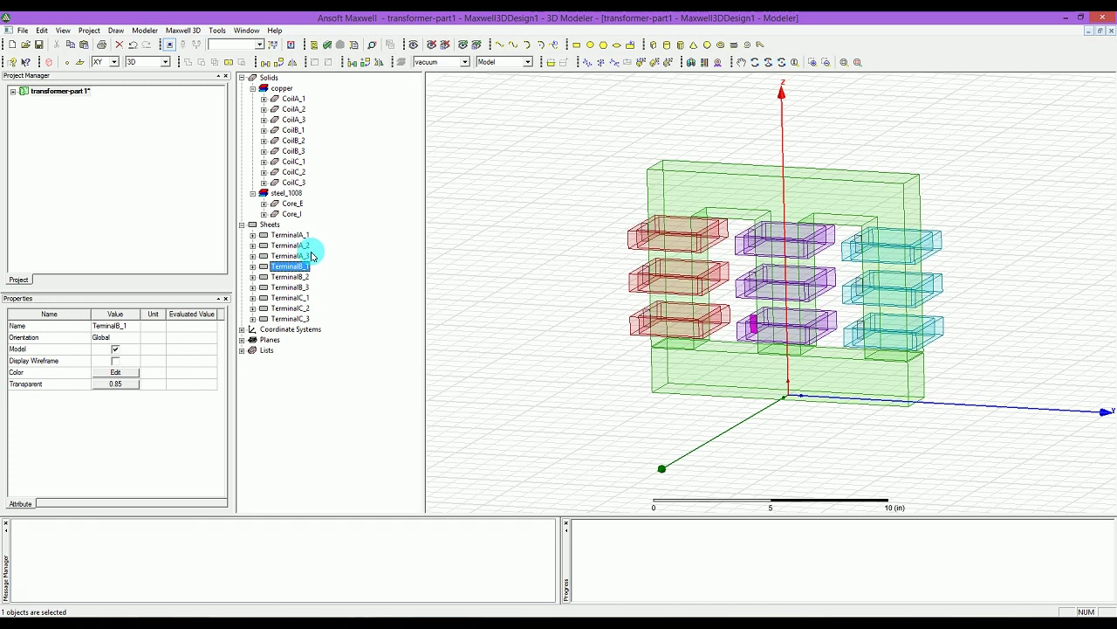
shift+click(291, 287)
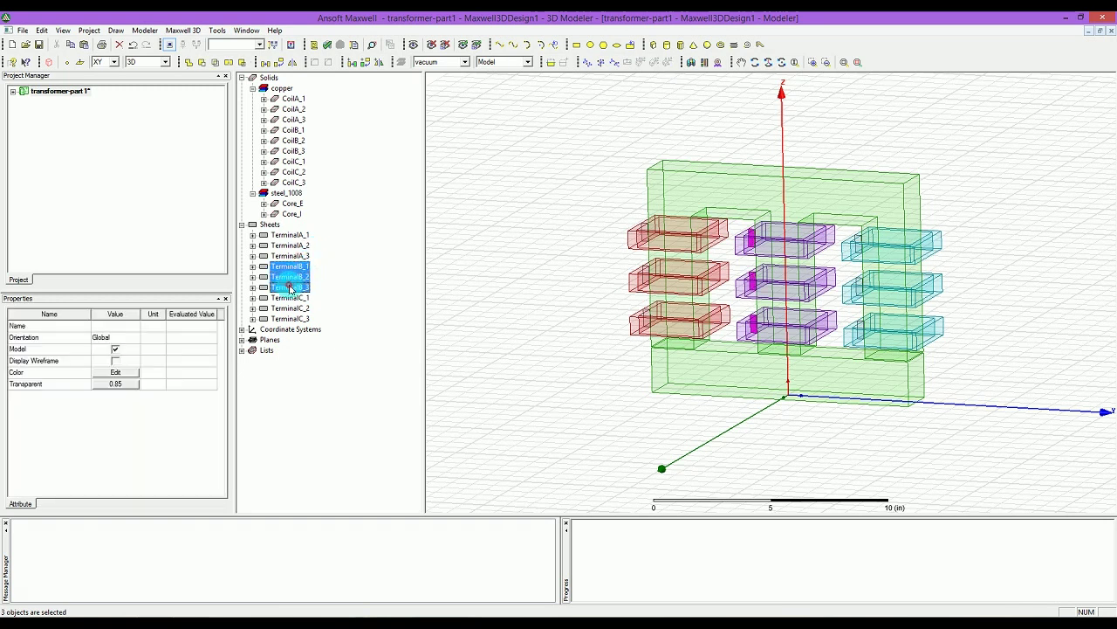
right_click(306, 276)
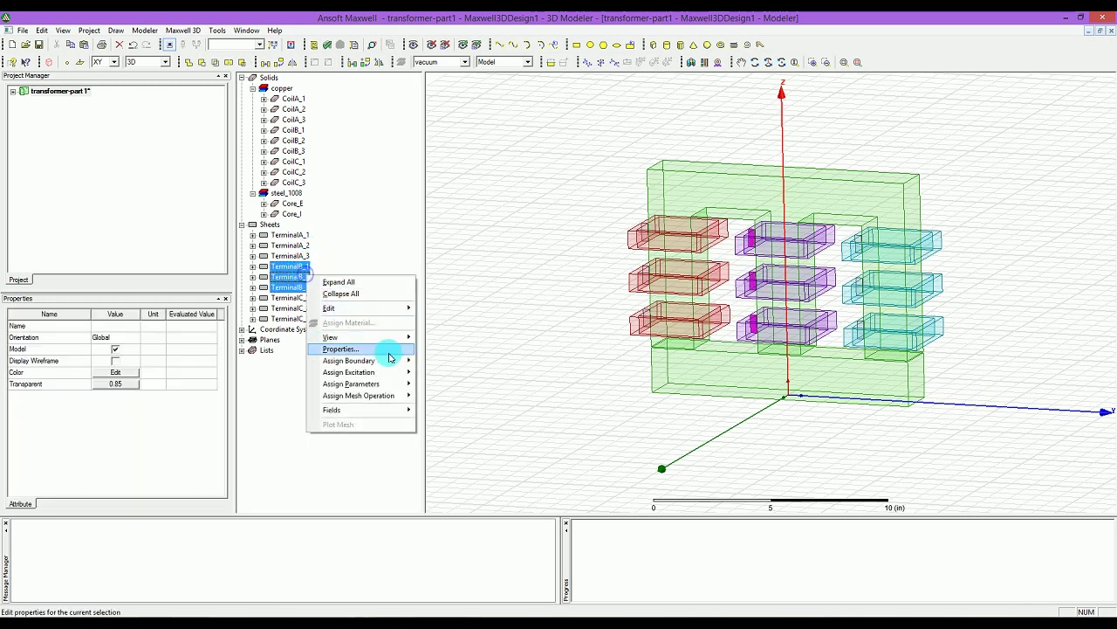
mouse_move(401, 378)
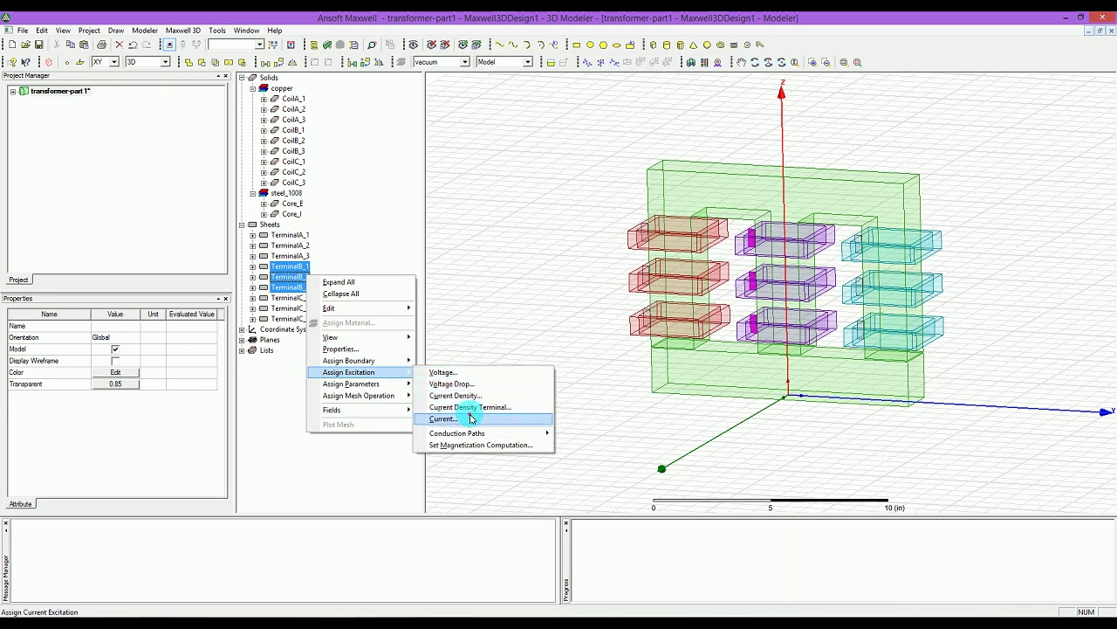
click(469, 413)
- Create the excitation group with base name PhaseB, value Mag and type Stranded
text(Ph)
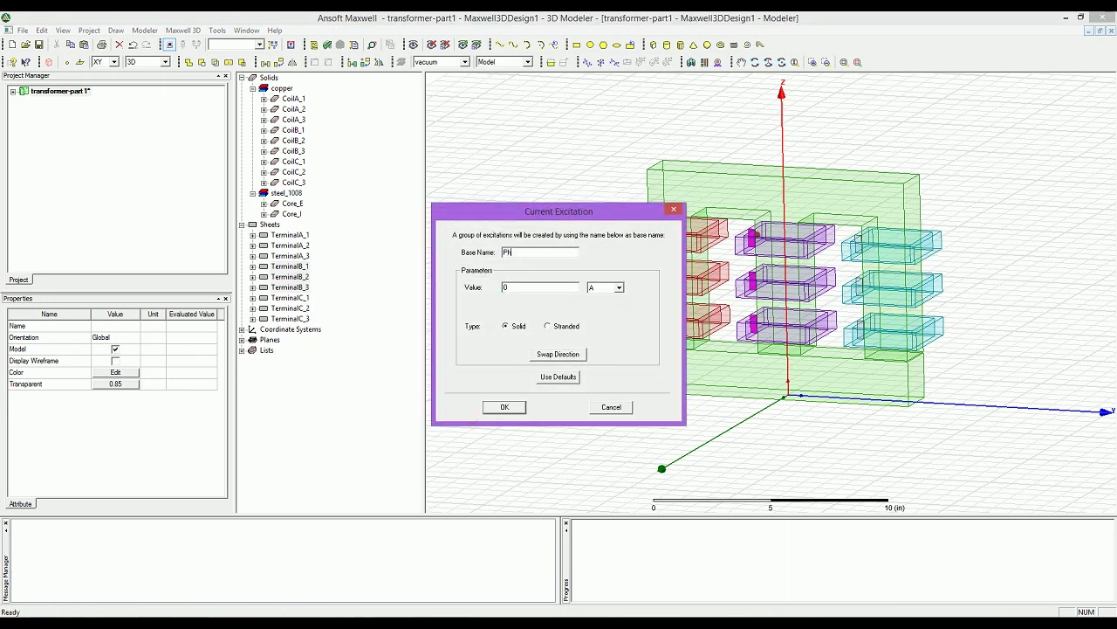
text(ase)
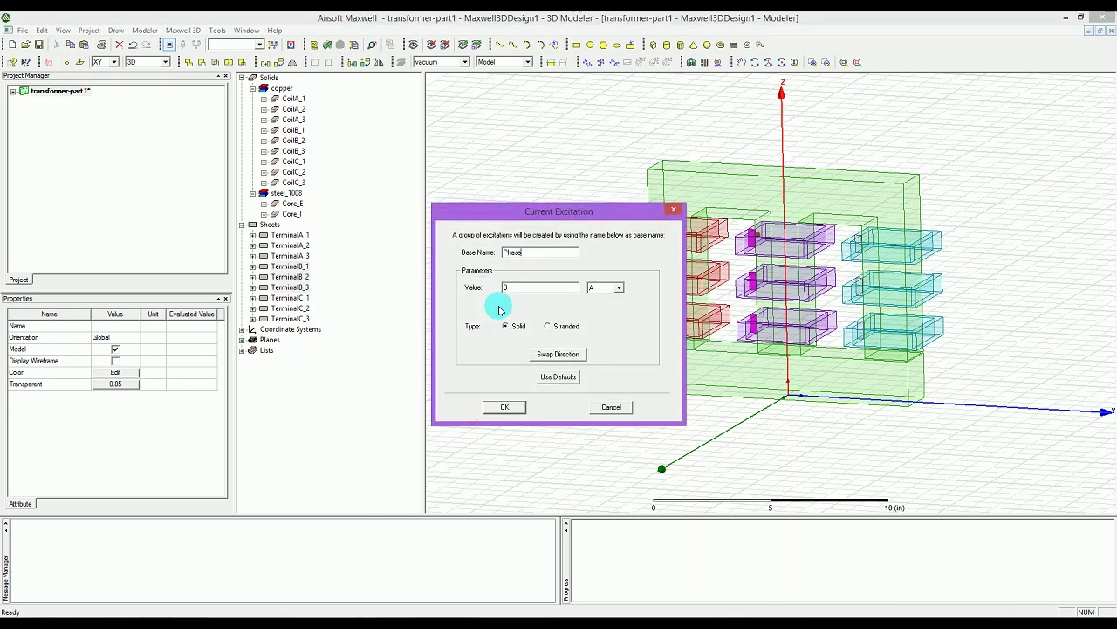
text(B)
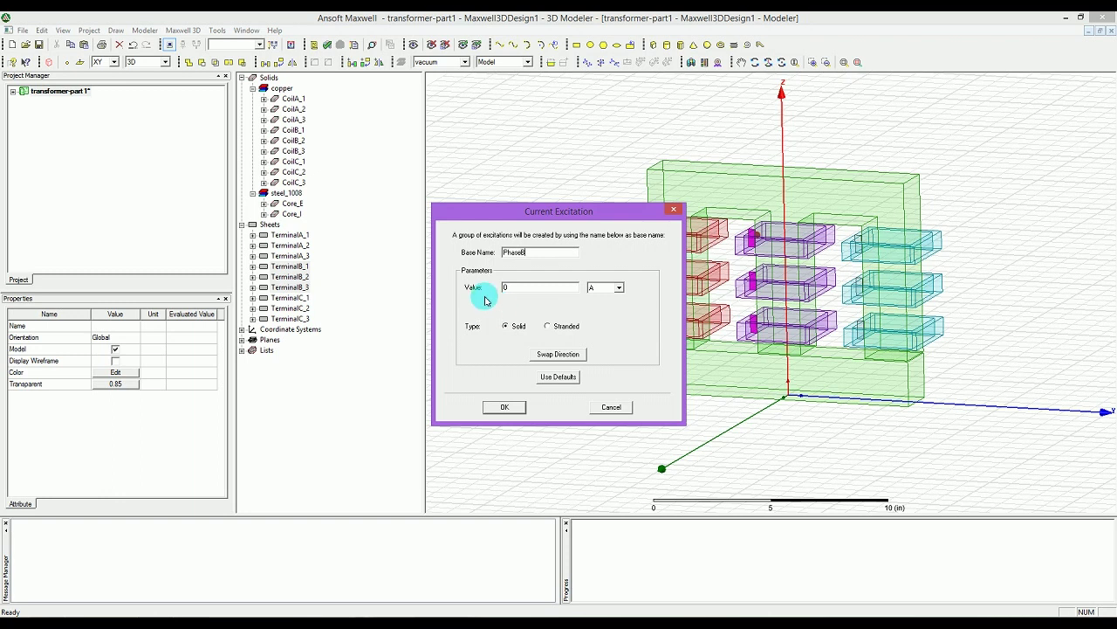
double_click(511, 289)
drag(513, 291, 490, 288)
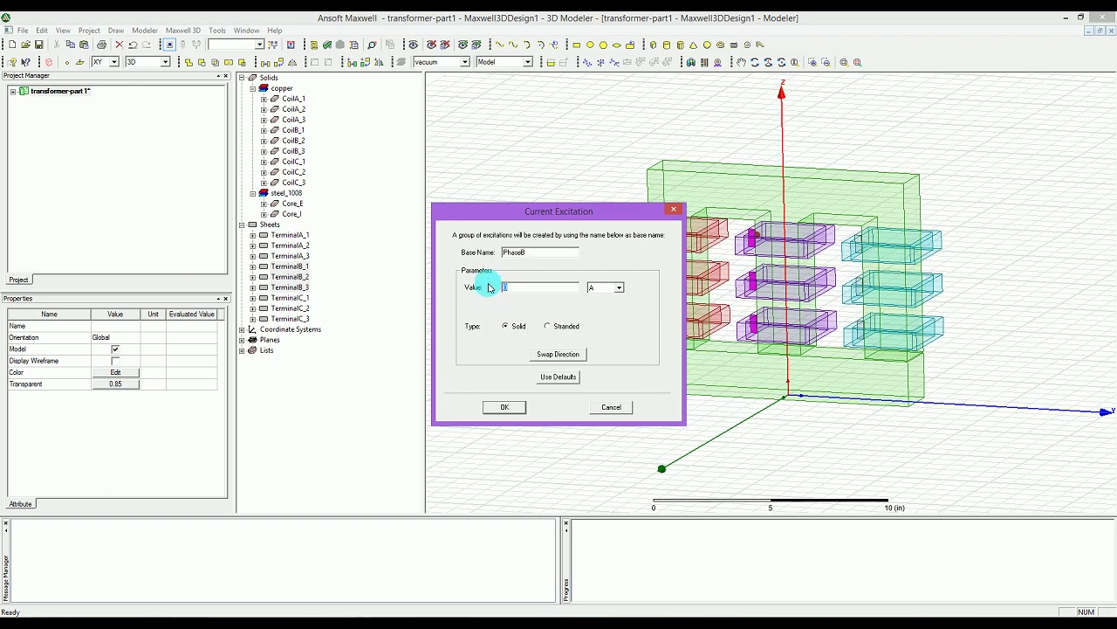
text(Mag)
drag(490, 287, 543, 321)
click(546, 325)
click(521, 408)
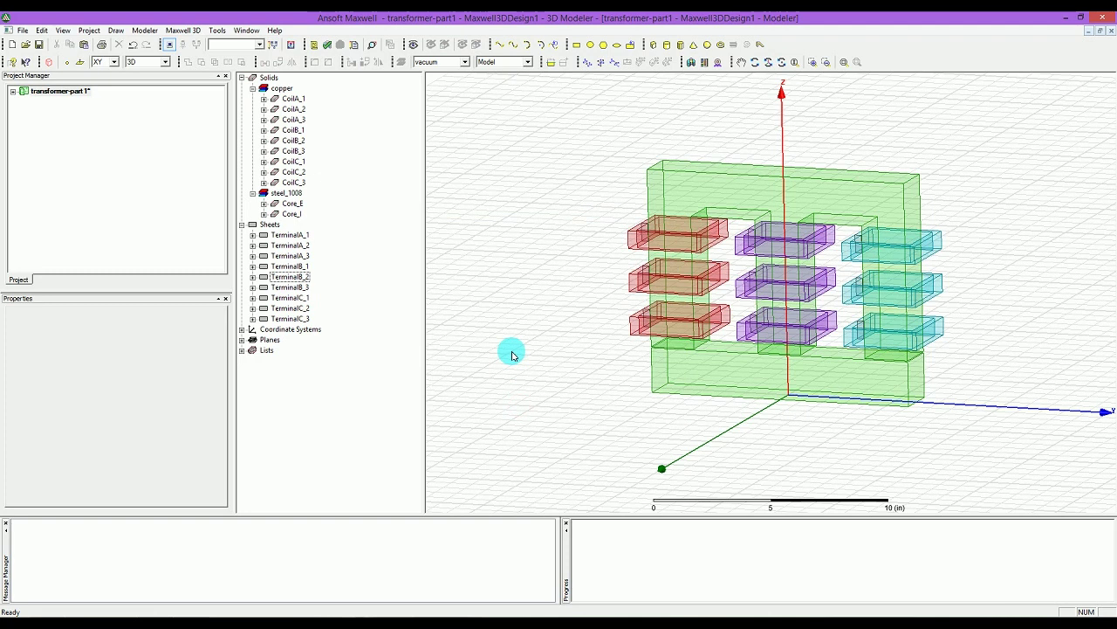
- Start a current excitation on the sheets TerminalC_1, TerminalC_2 and TerminalC_3
click(296, 298)
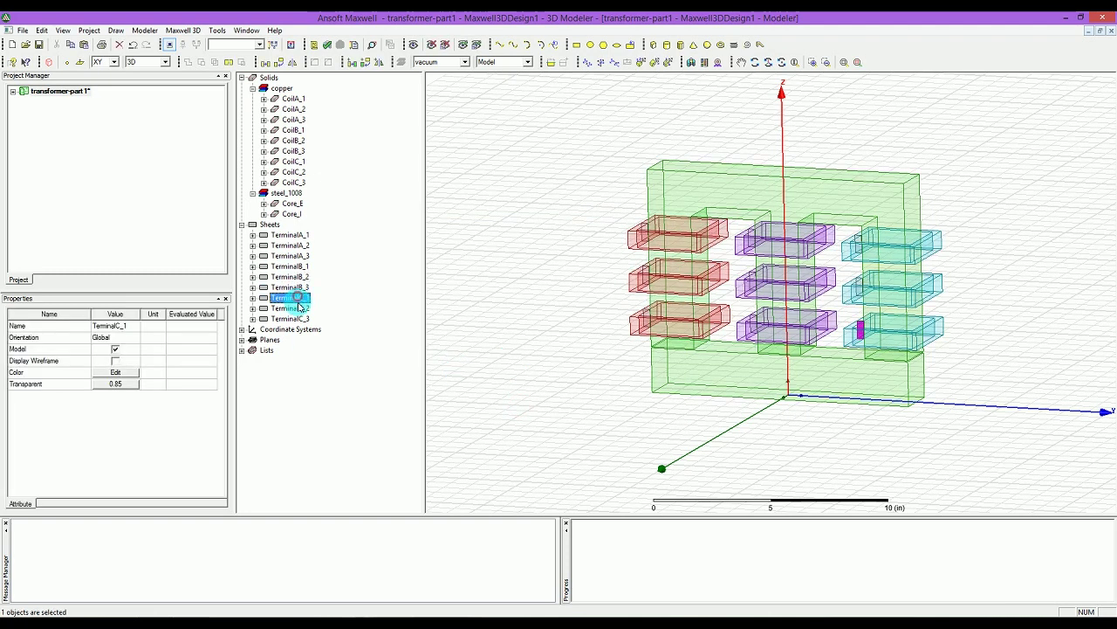
ctrl+click(295, 308)
ctrl+click(297, 317)
right_click(298, 312)
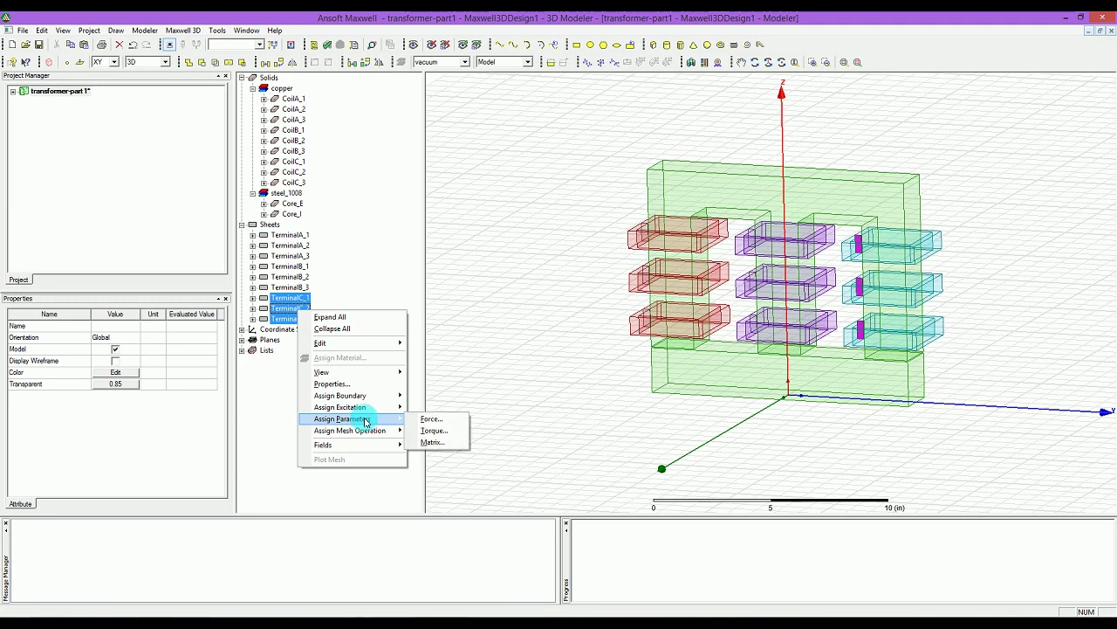
mouse_move(360, 406)
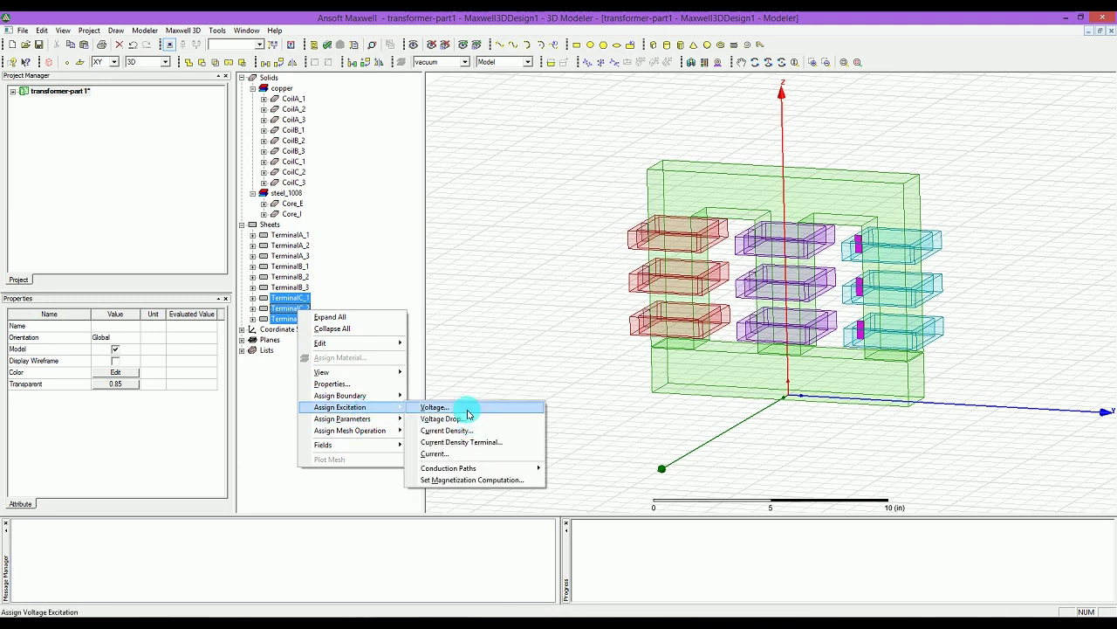
click(471, 455)
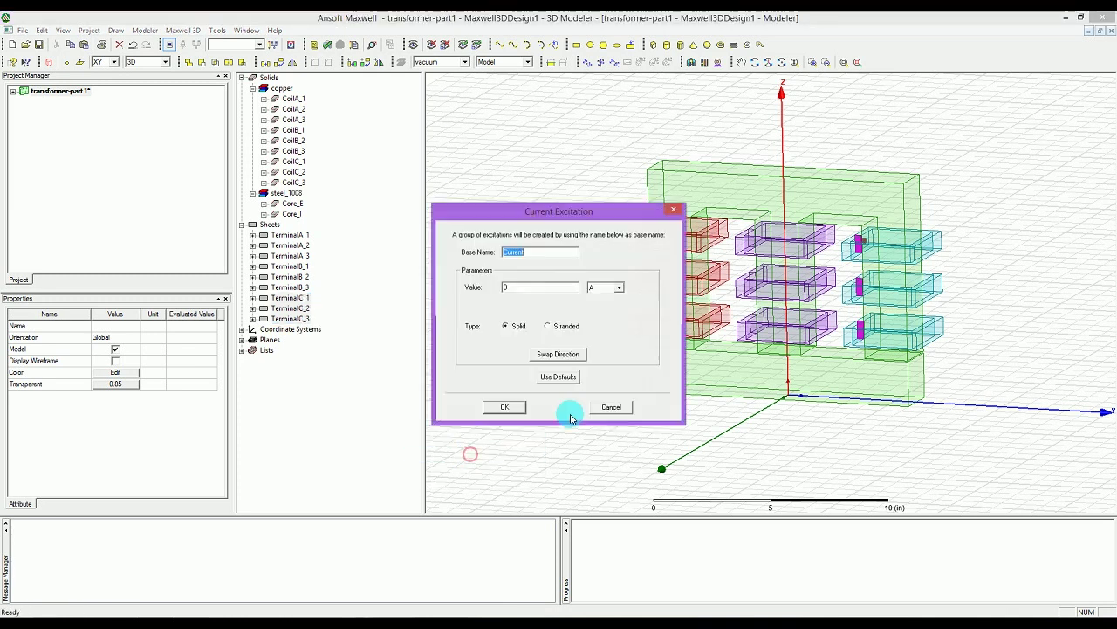
- Create the phase C excitation group with value -0.5*Mag and type Stranded, keeping the default base name
click(519, 288)
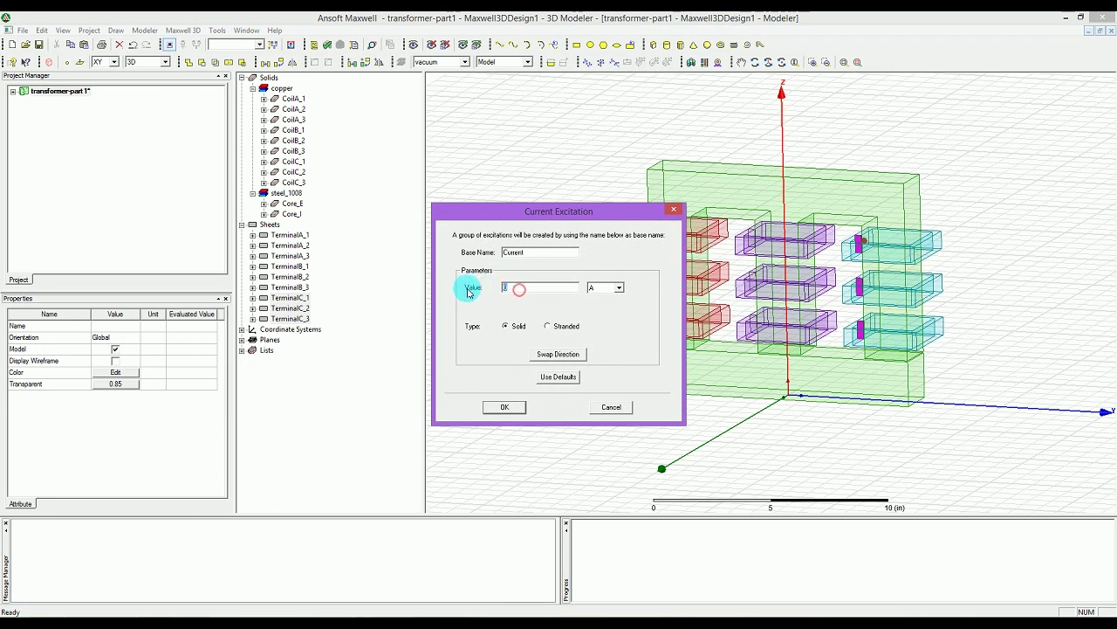
text(-0.5)
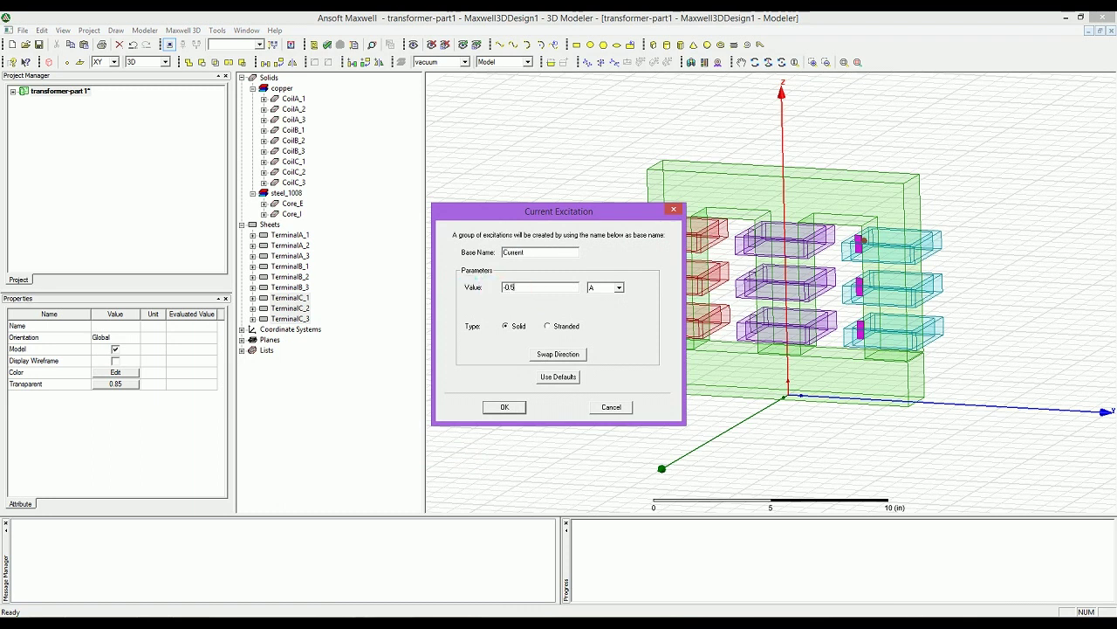
text(*Mag)
click(567, 325)
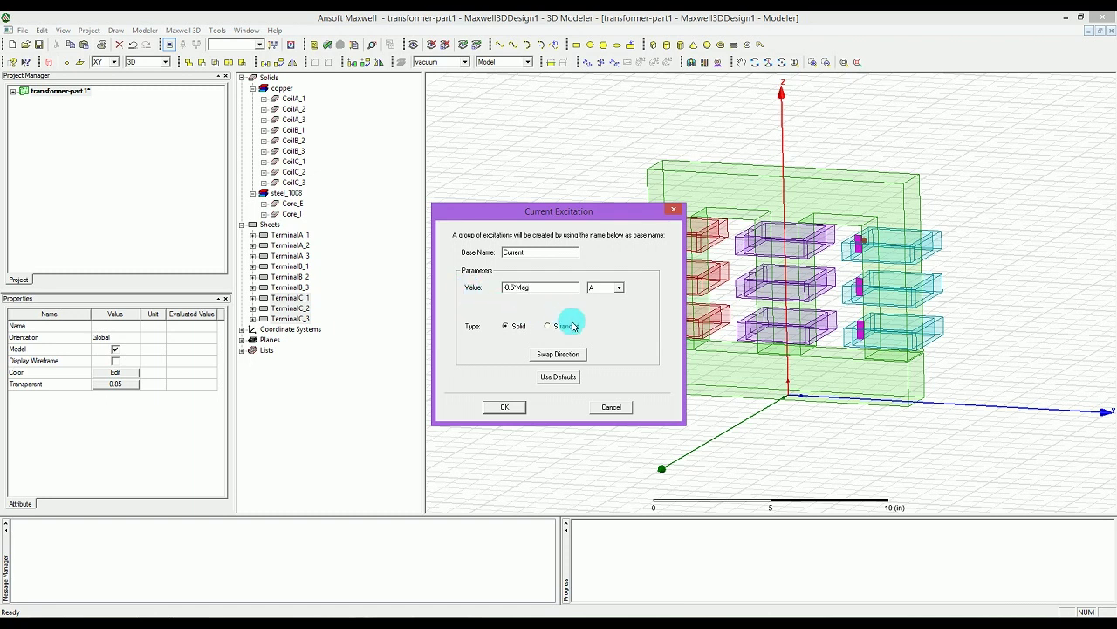
click(511, 407)
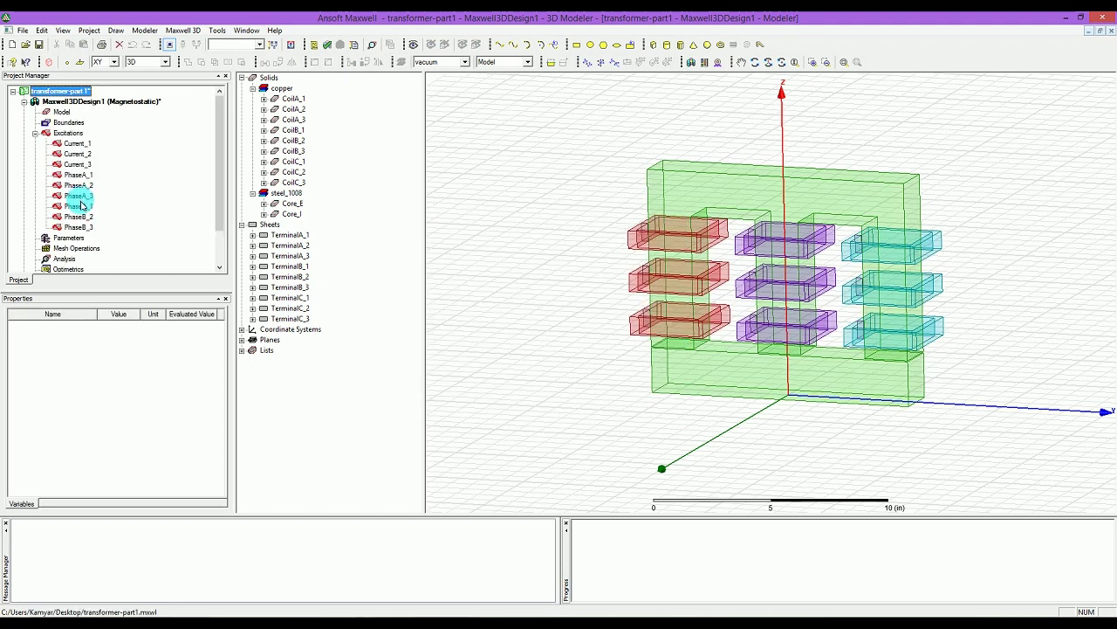
- Check the properties of the PhaseB and PhaseA excitations in the project
click(79, 206)
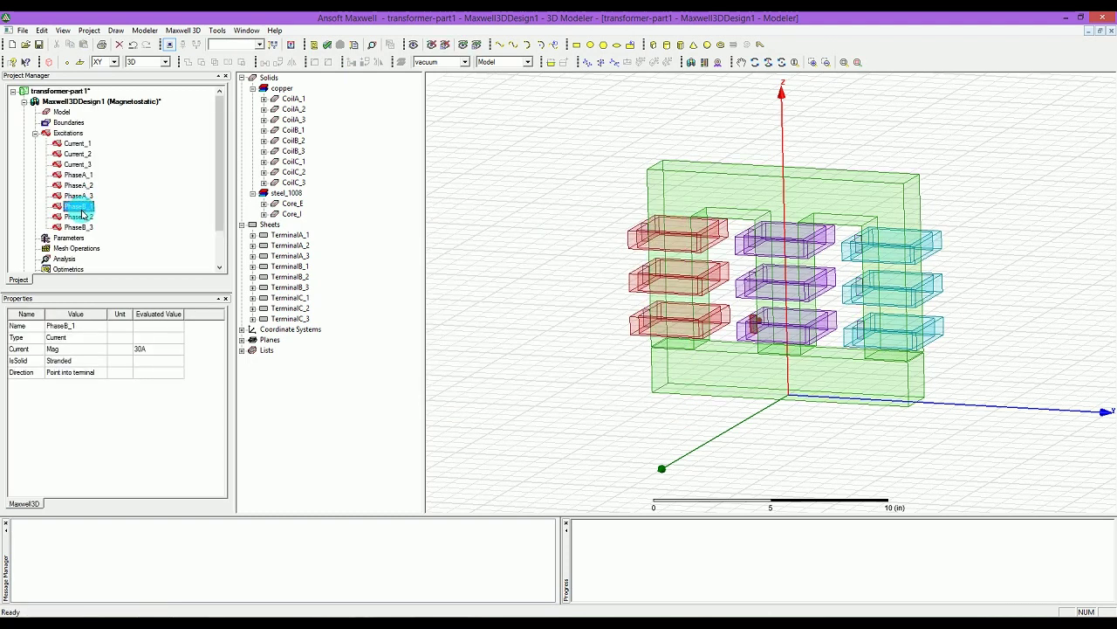
click(77, 227)
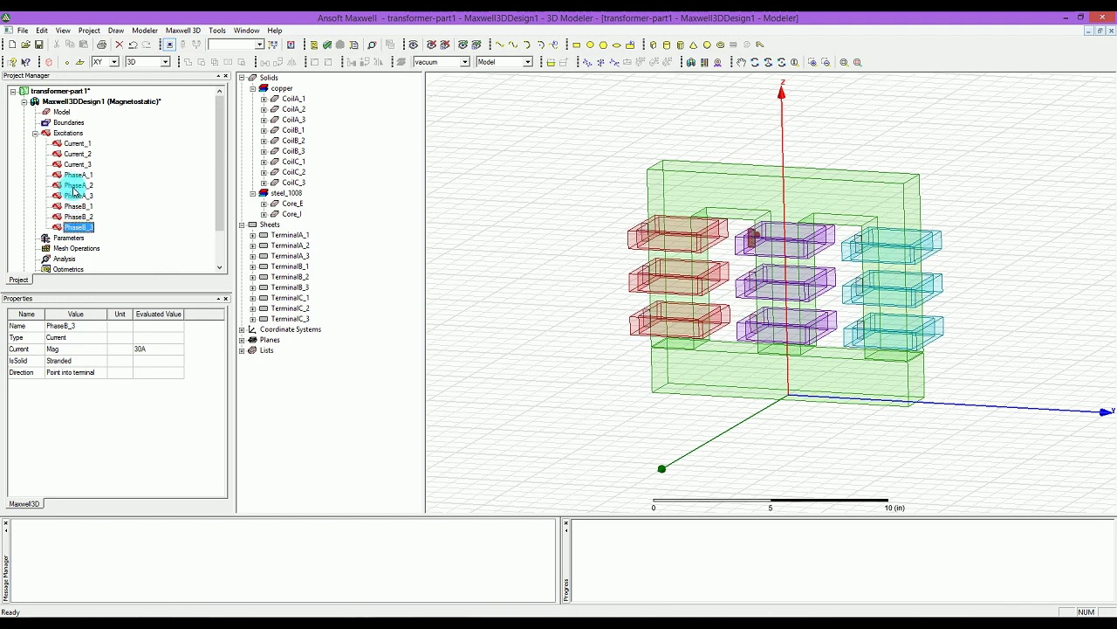
click(76, 186)
click(76, 175)
- Rename the Current_3 excitation to PhaseC_3
click(75, 165)
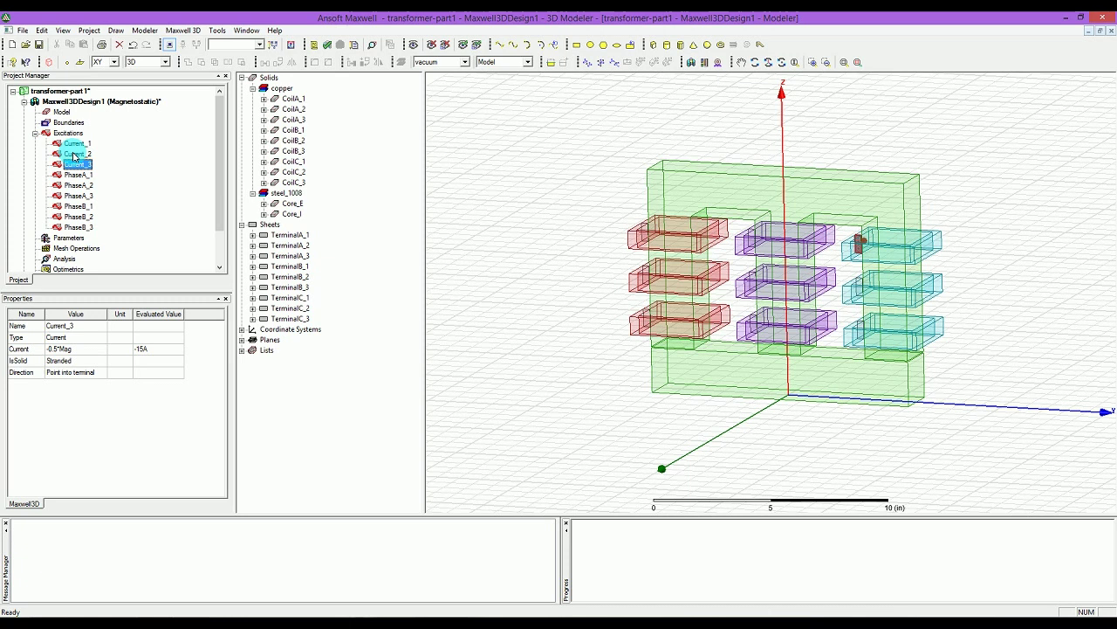
click(80, 326)
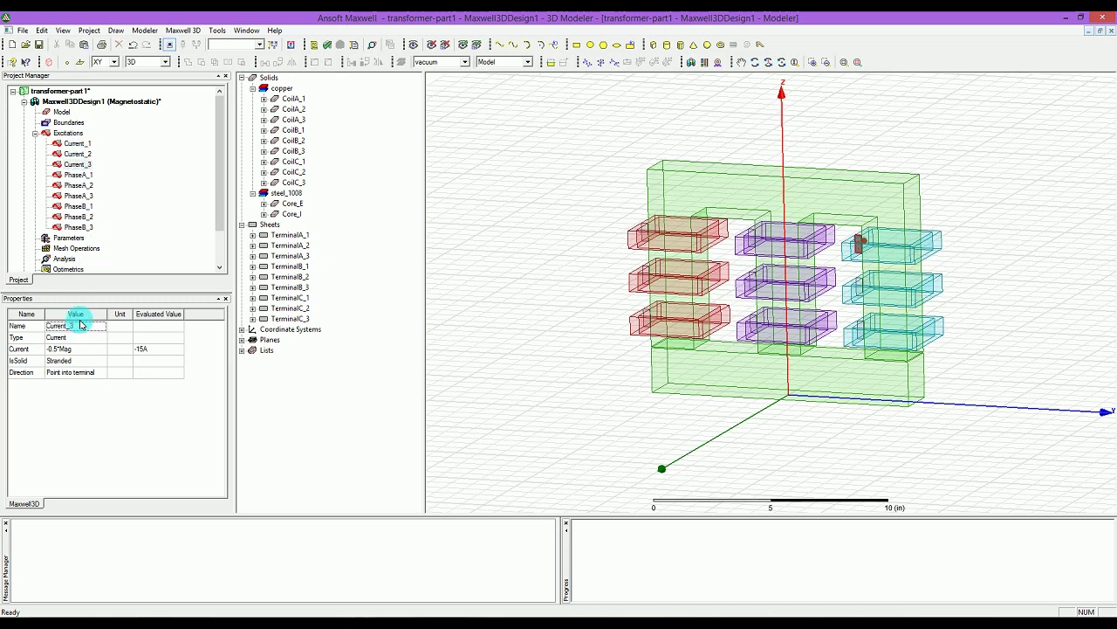
click(72, 330)
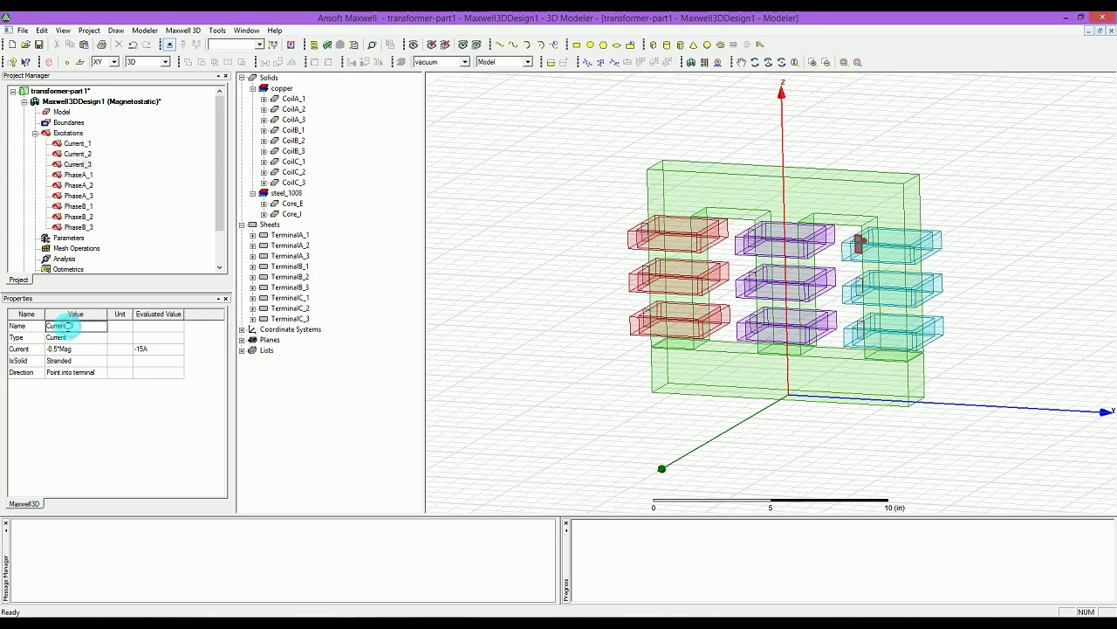
drag(64, 325, 8, 330)
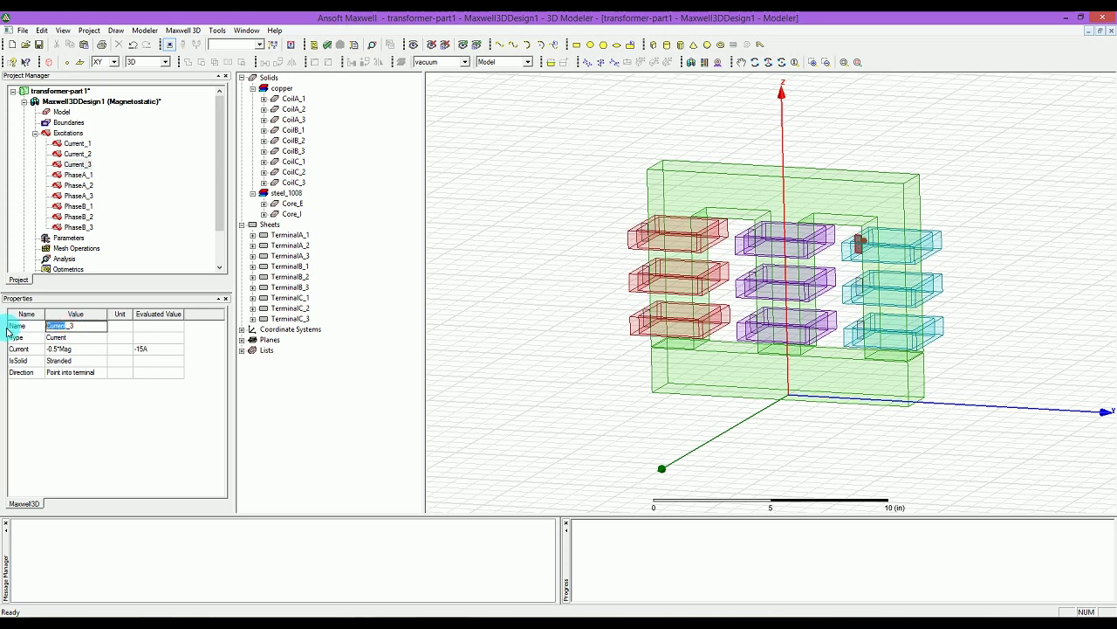
text(Phase)
text(C)
text(C)
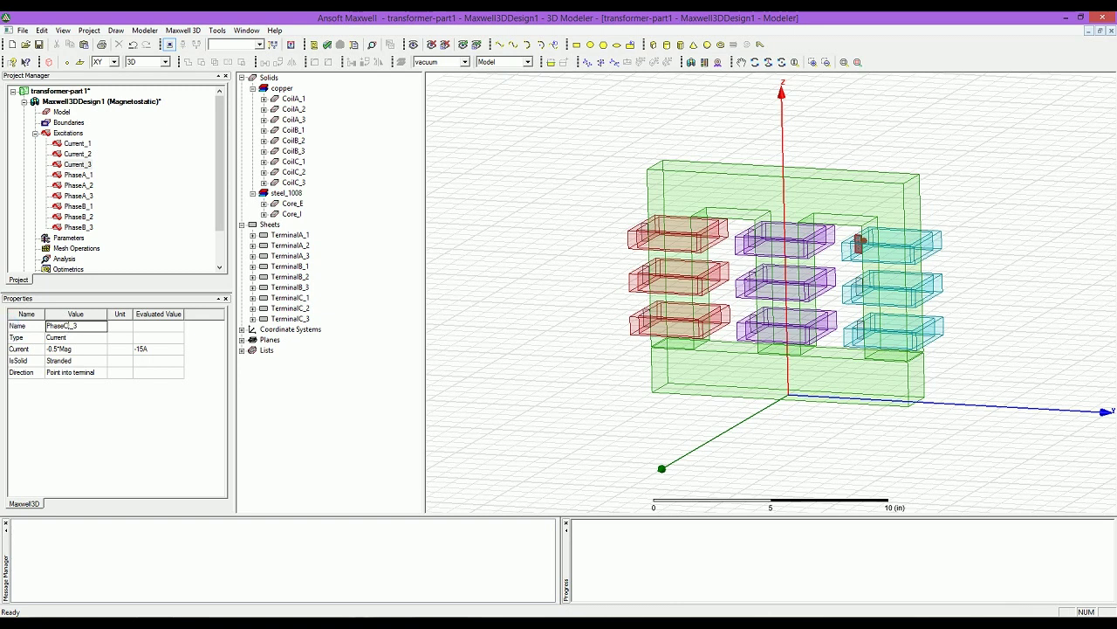
click(54, 263)
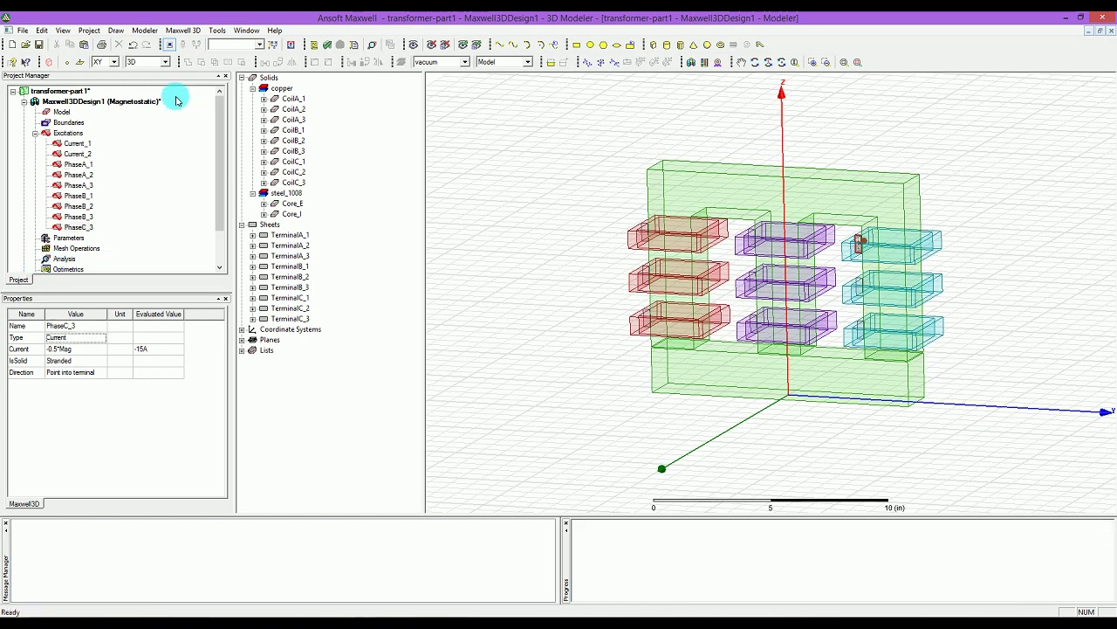
- Rename the Current_2 excitation to PhaseC_2
click(80, 155)
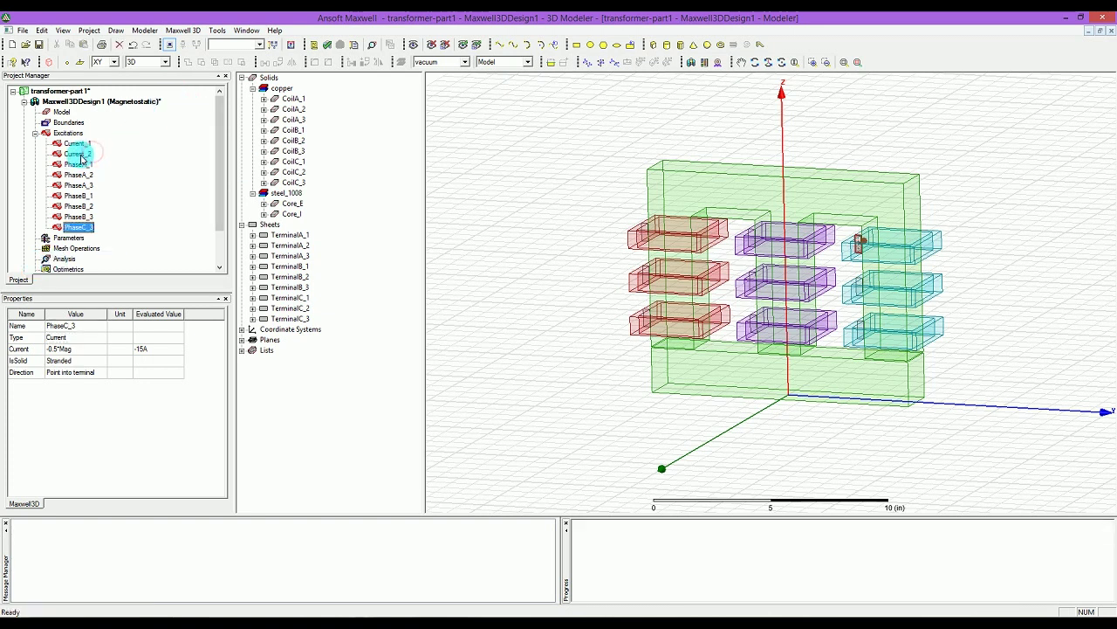
double_click(60, 324)
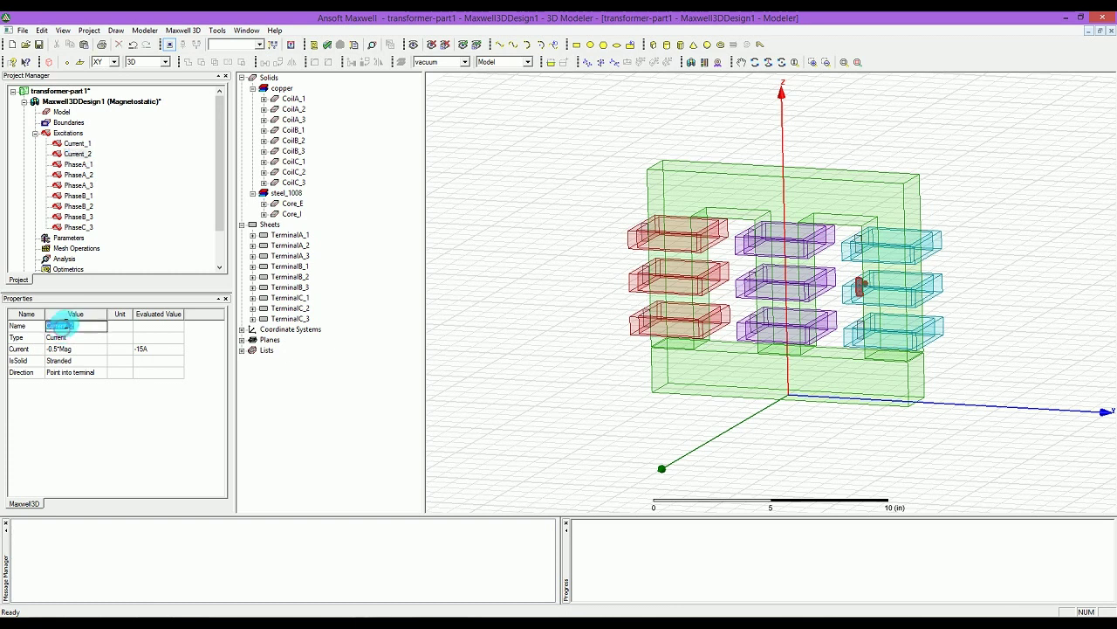
click(84, 353)
key(BackSpace)
key(BackSpace)
key(BackSpace)
text(PhaseC)
click(85, 353)
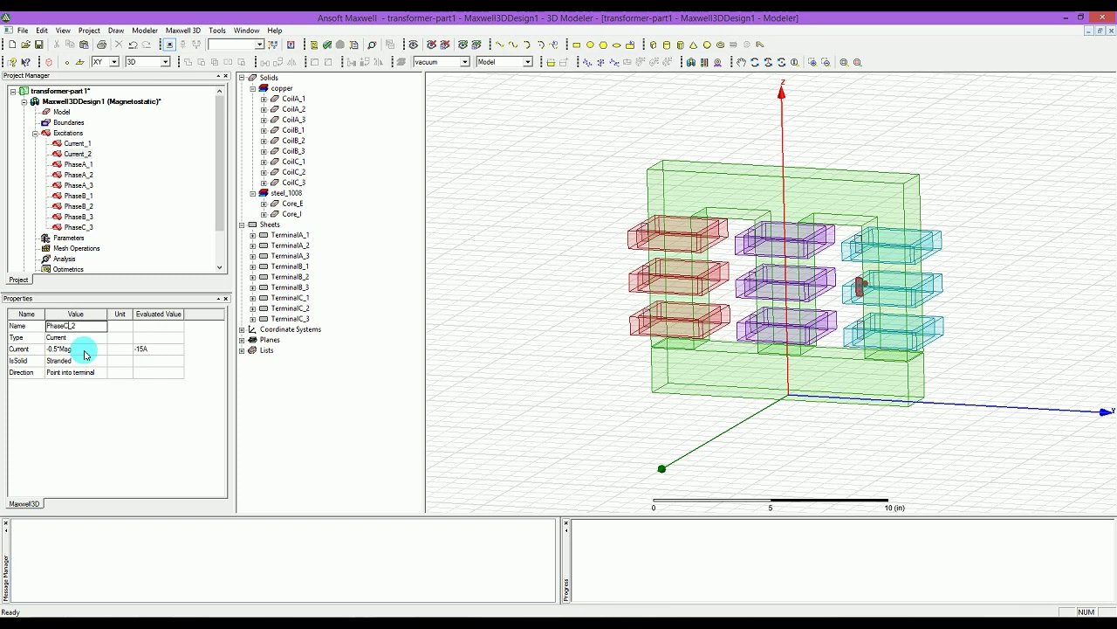
- Rename the Current_1 excitation to PhaseC_1 and clear the selection
click(86, 146)
click(59, 325)
click(59, 325)
key(BackSpace)
key(BackSpace)
key(BackSpace)
key(BackSpace)
key(BackSpace)
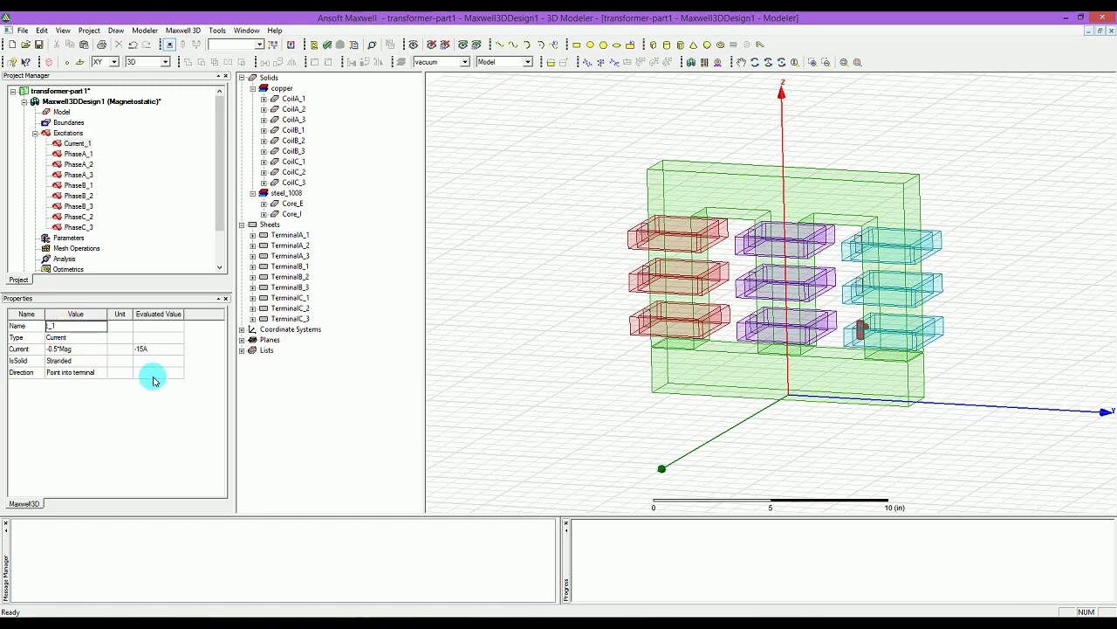
text(P)
text(haseC)
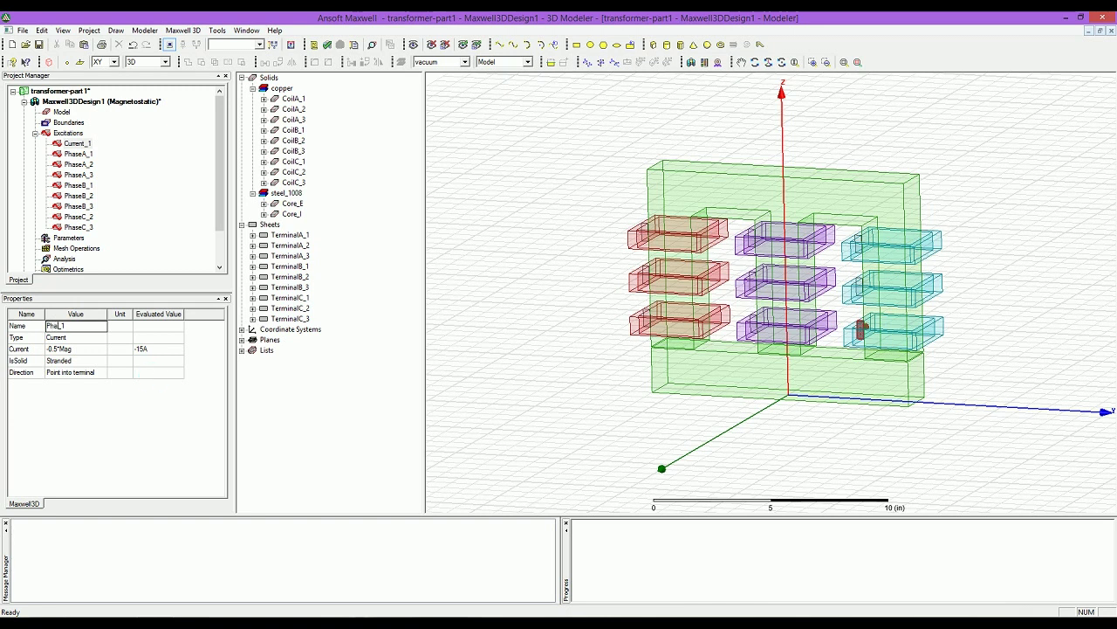
click(154, 381)
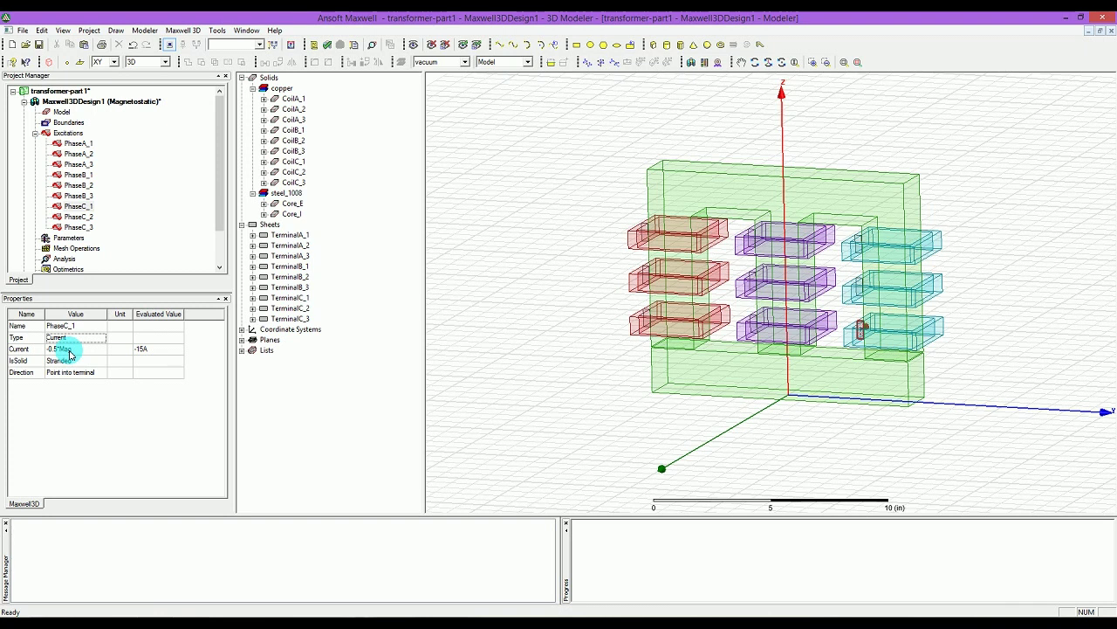
click(479, 190)
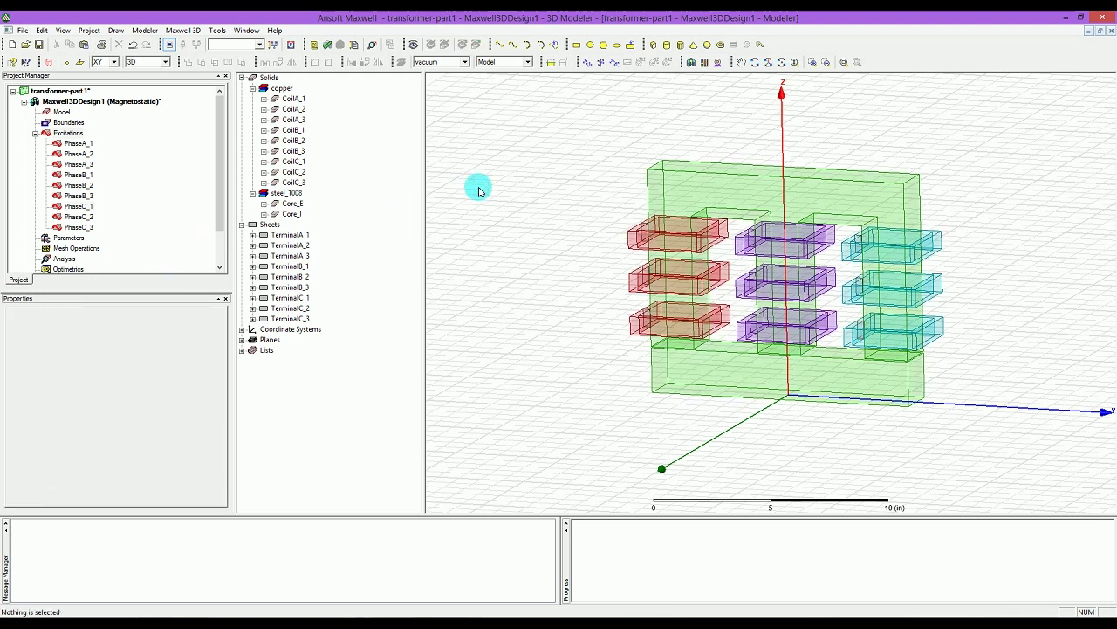
- Start a region with individual direction padding and a percentage offset of 400 in +X and -X
click(43, 62)
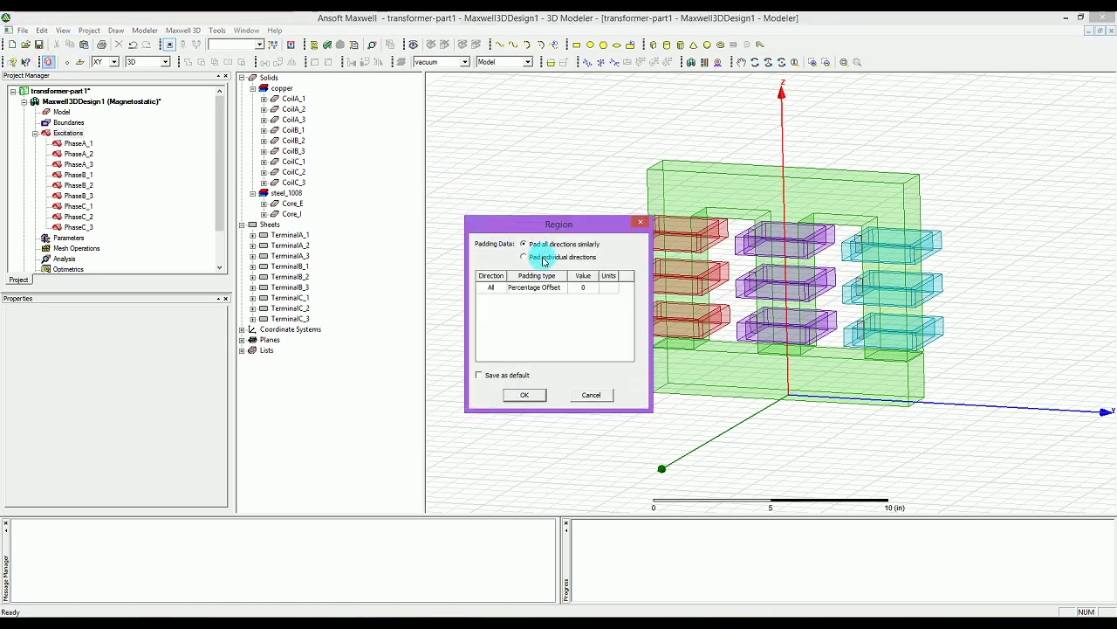
click(542, 259)
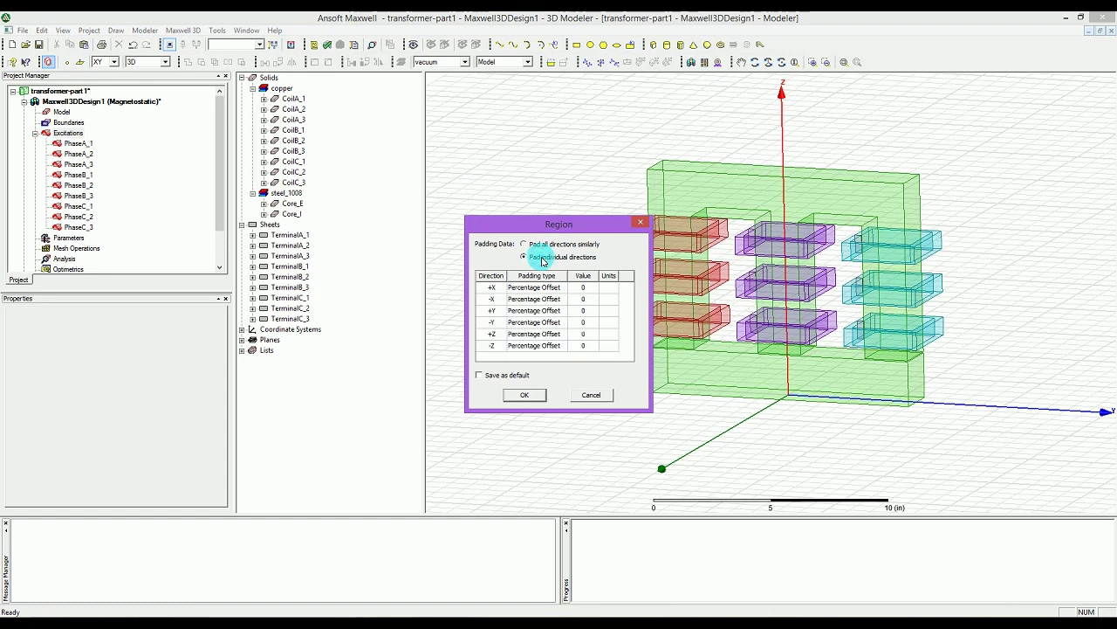
double_click(583, 288)
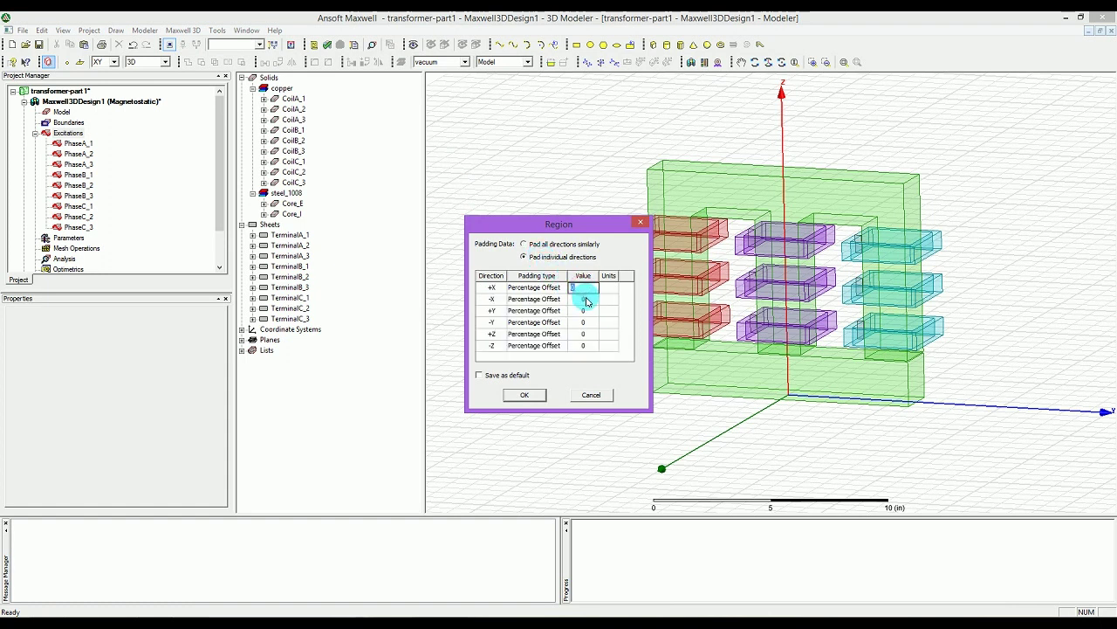
text(400)
double_click(584, 299)
text(400)
key(Return)
- Set the region's percentage offset to 100 in +Y and -Y and 150 in +Z and -Z, and create the region
text(100)
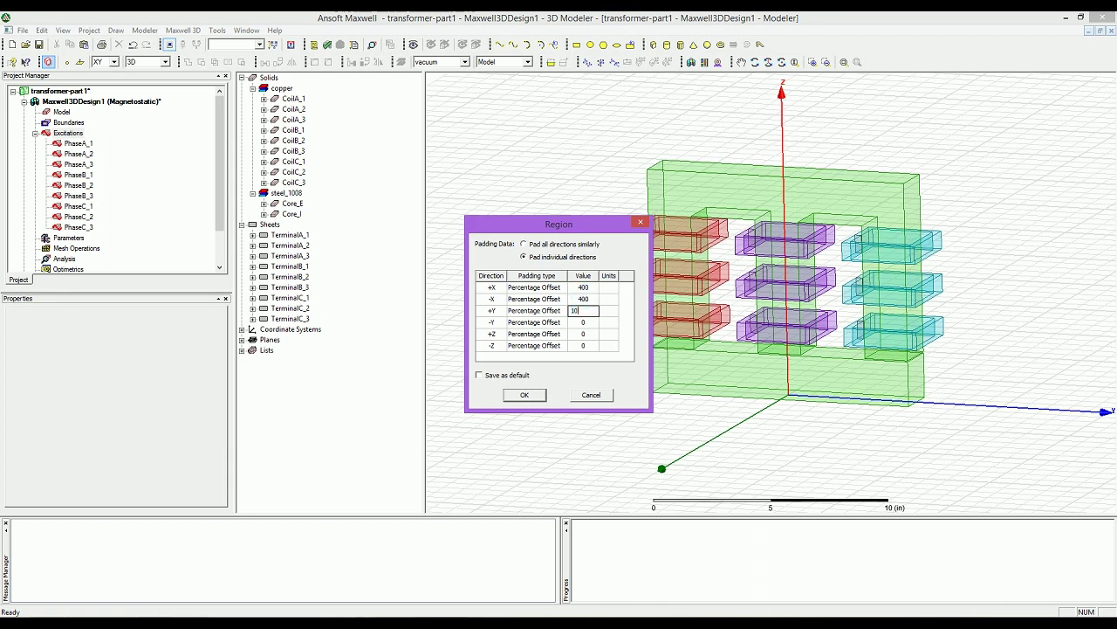
key(Return)
text(100)
key(Return)
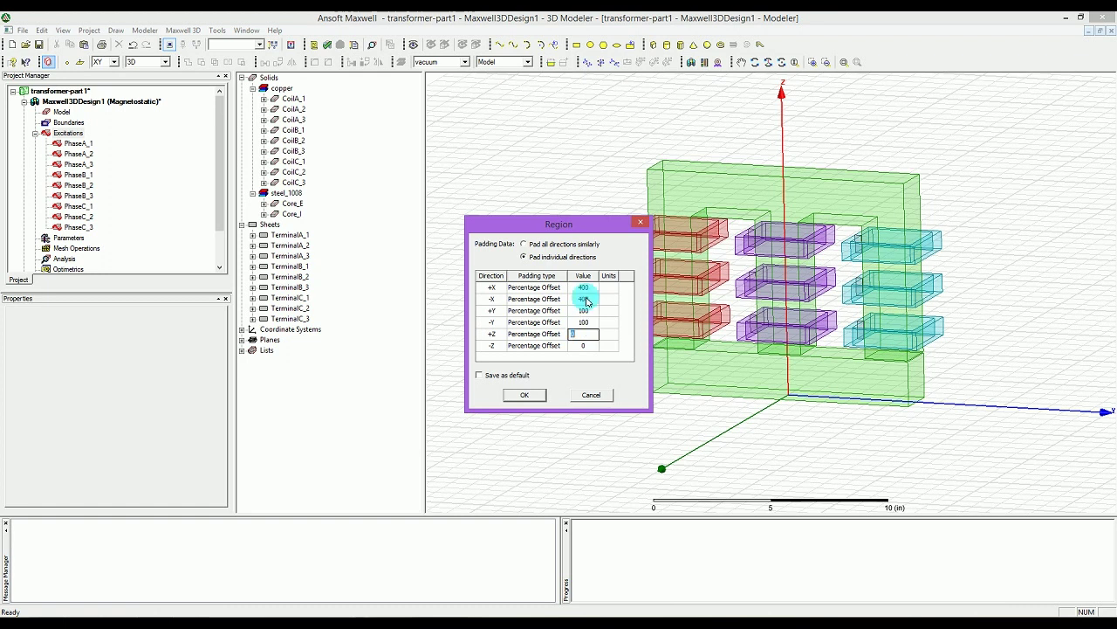
text(150)
key(Return)
text(1)
key(Return)
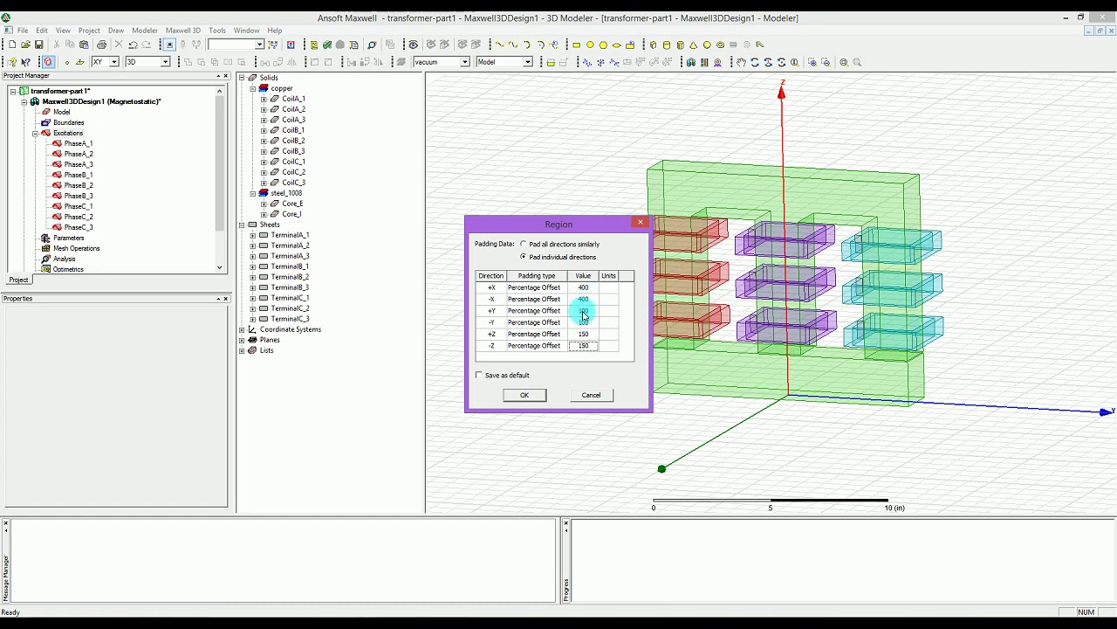
click(534, 395)
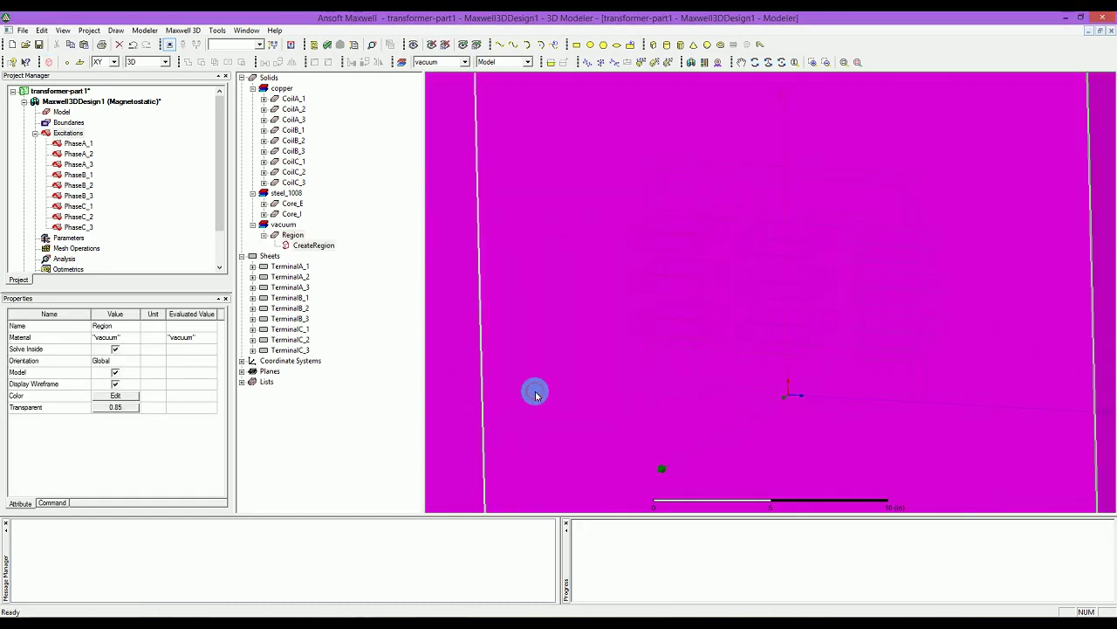
key(ctrl+d)
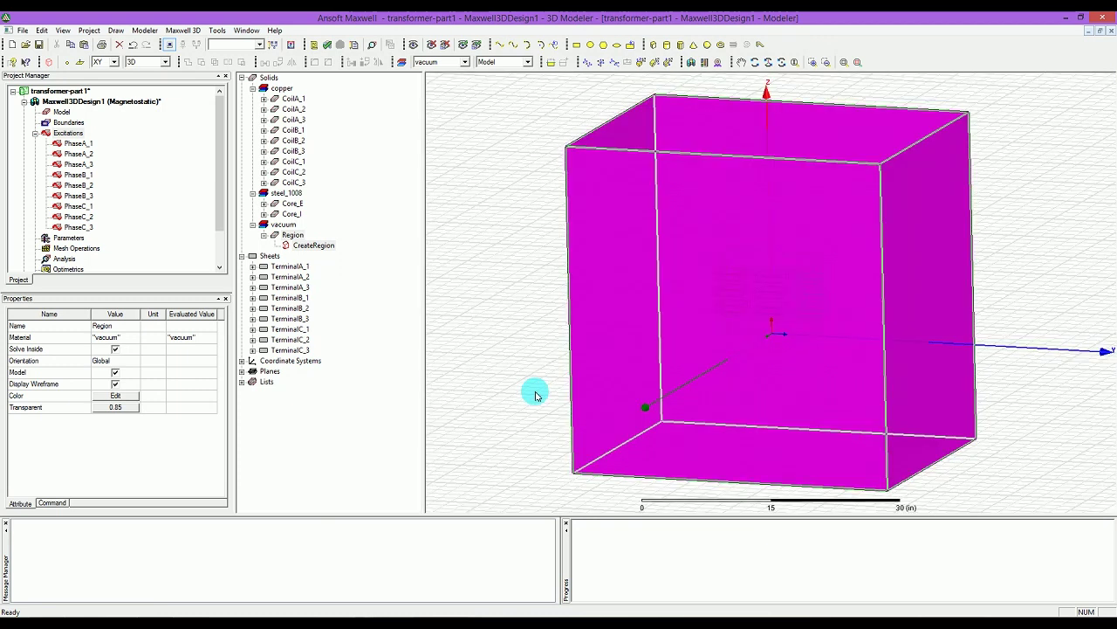
click(505, 395)
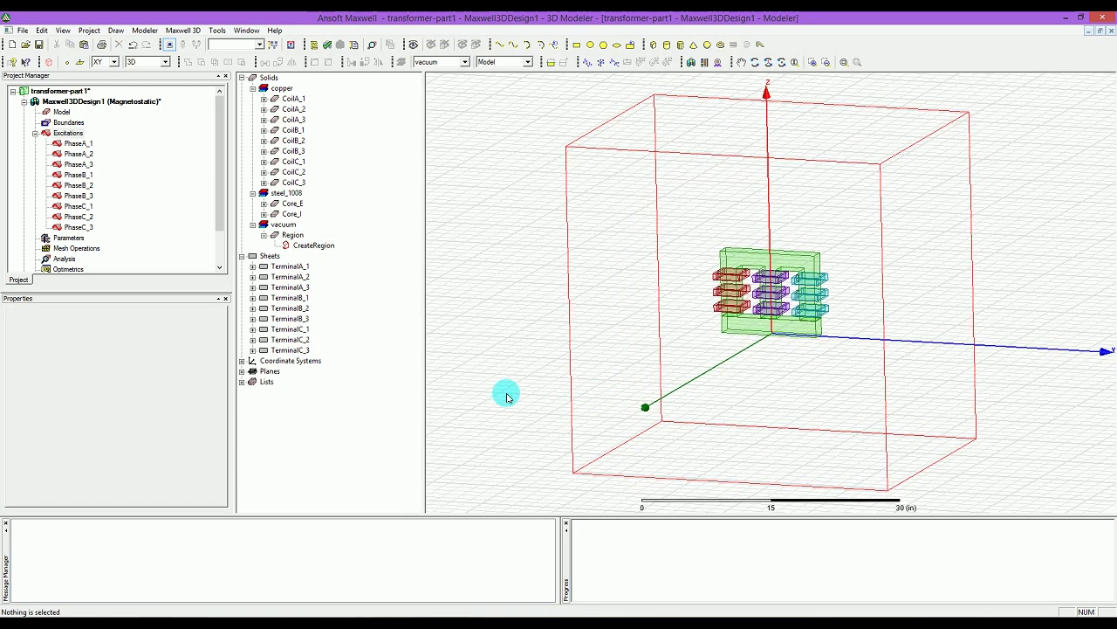
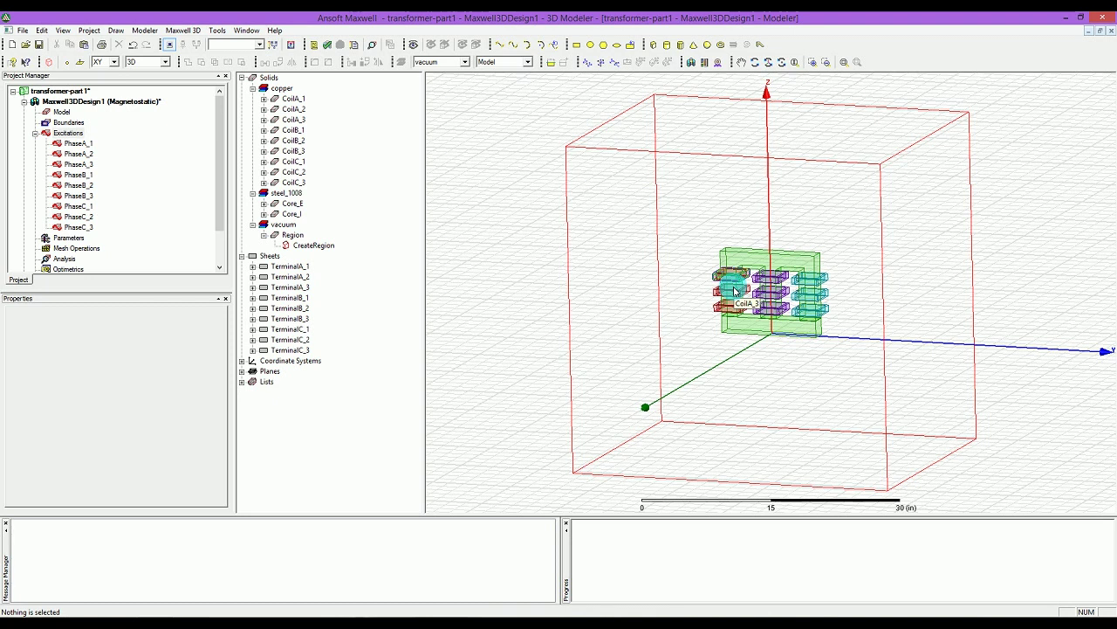
- Review the matrix computation option in the design settings and accept it as Apparent
right_click(93, 103)
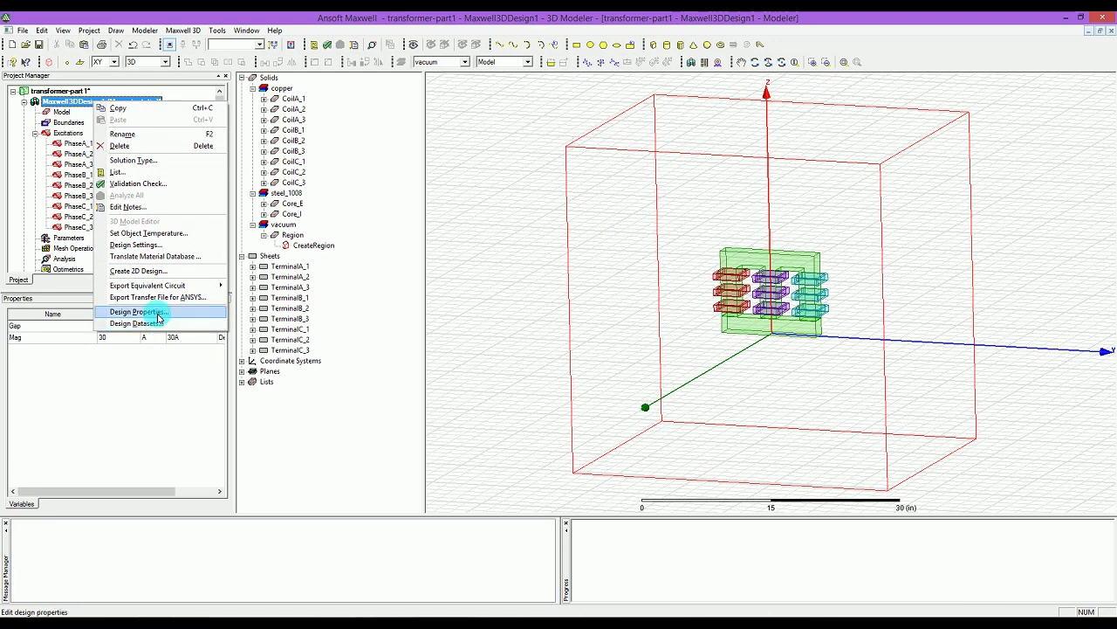
click(144, 245)
click(580, 251)
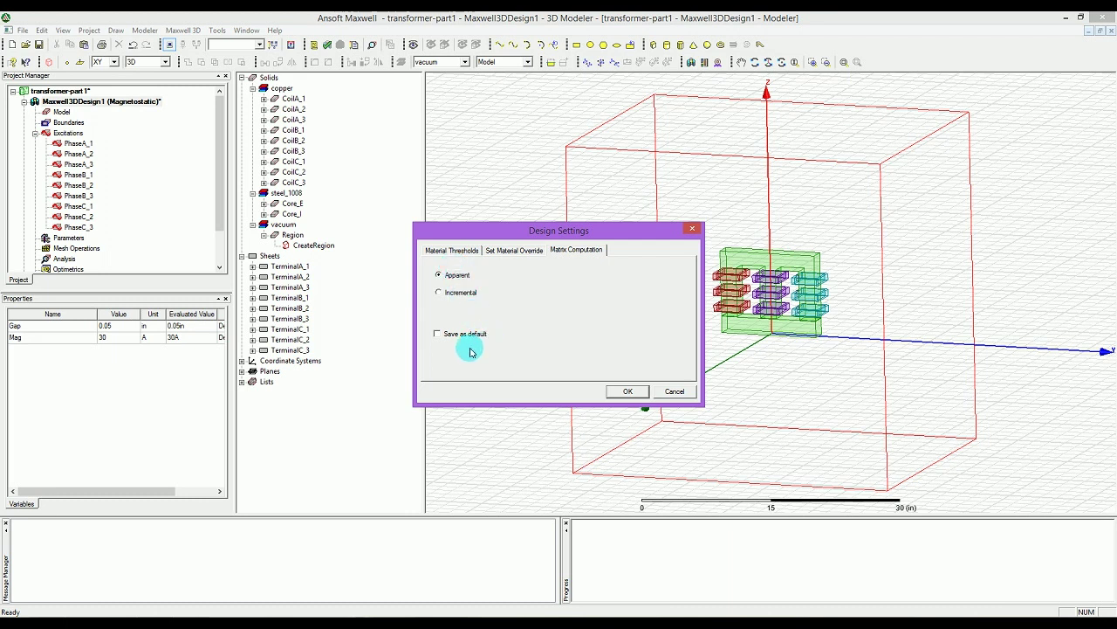
click(642, 391)
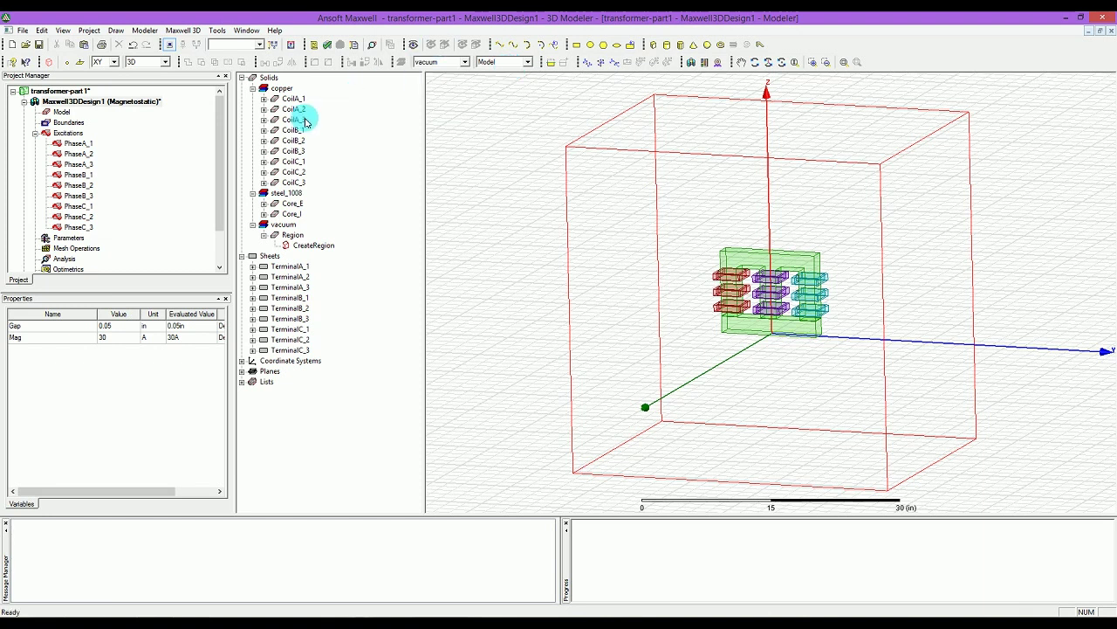
- Add a solution setup with default values after reviewing its convergence, expression cache and solver options
click(35, 133)
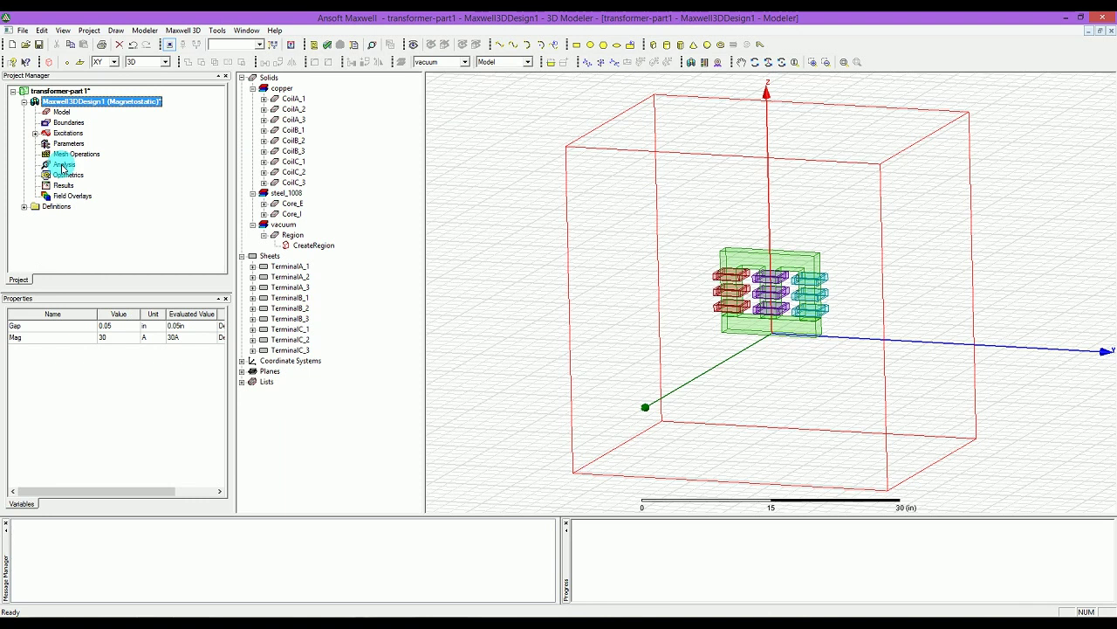
right_click(57, 165)
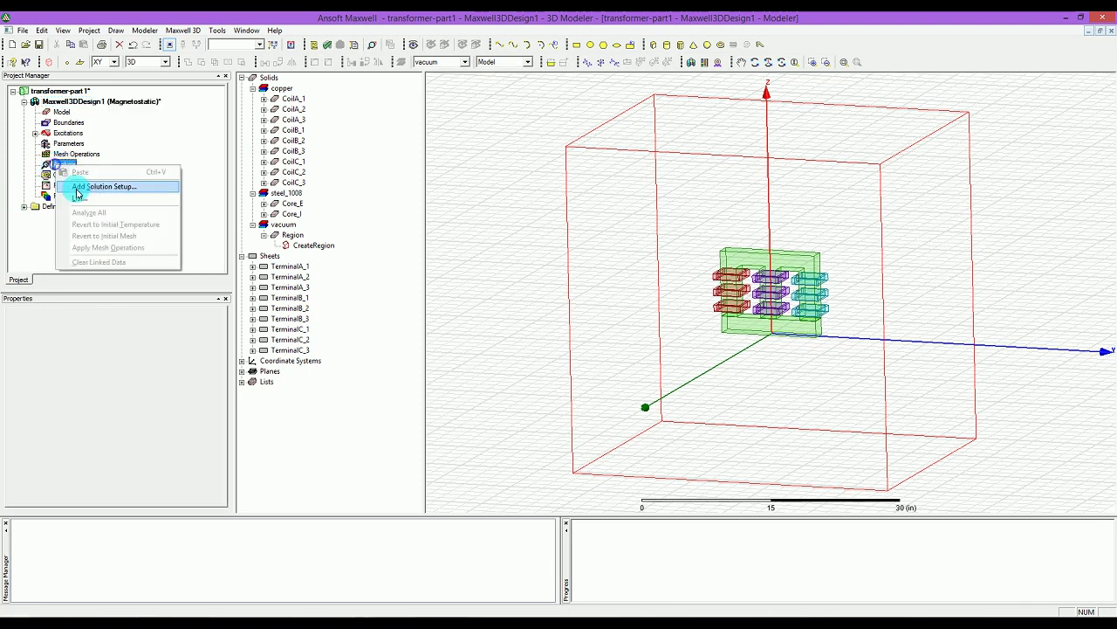
click(75, 187)
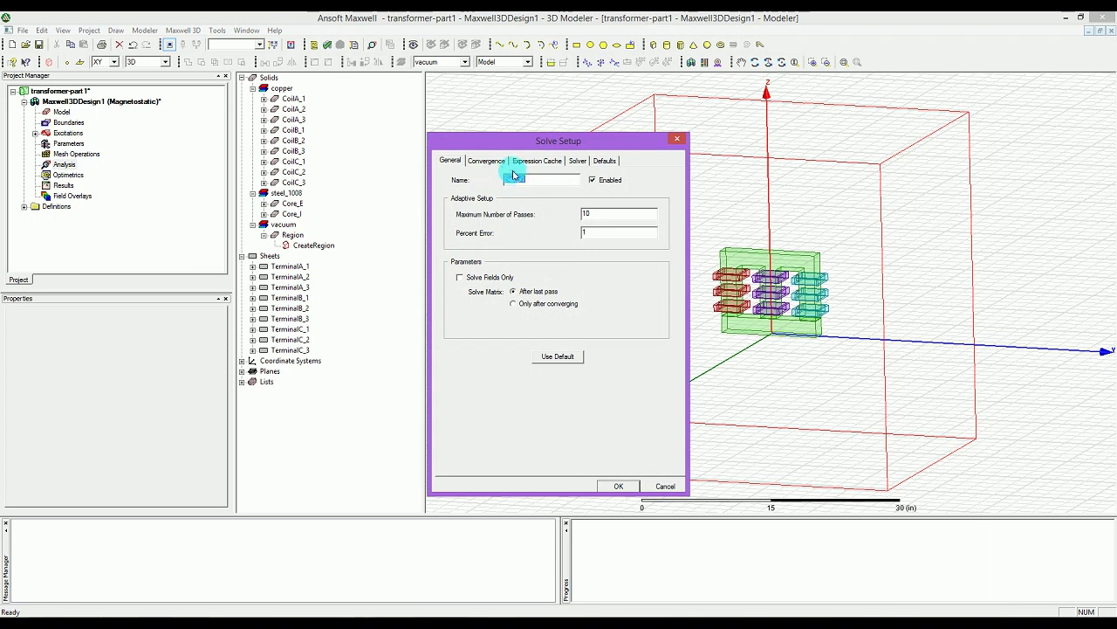
click(496, 161)
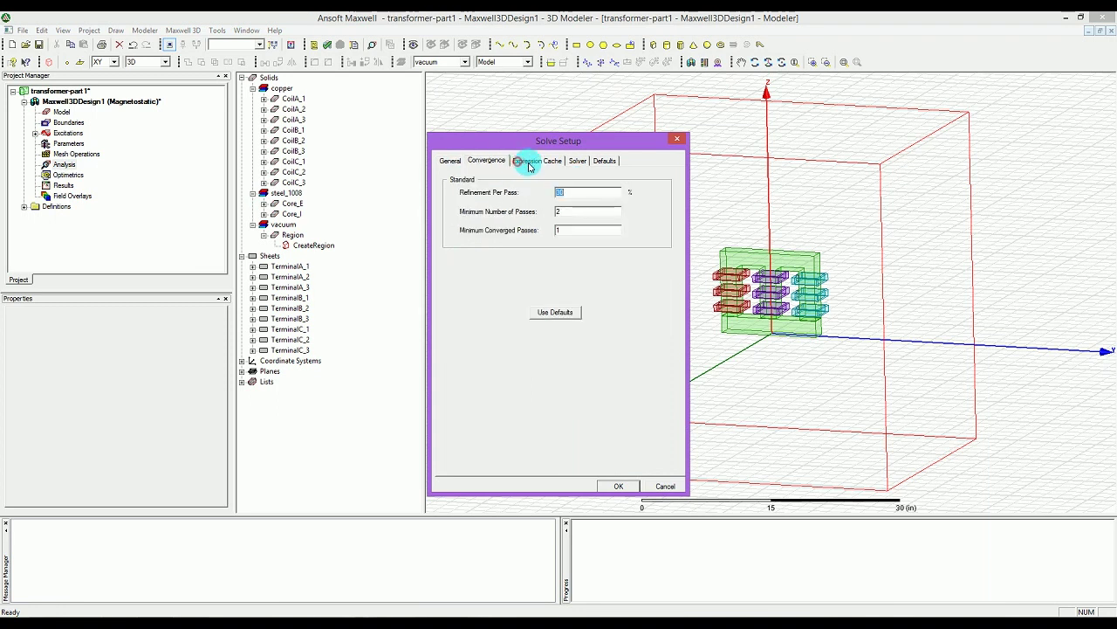
click(522, 162)
click(578, 162)
click(606, 161)
click(578, 161)
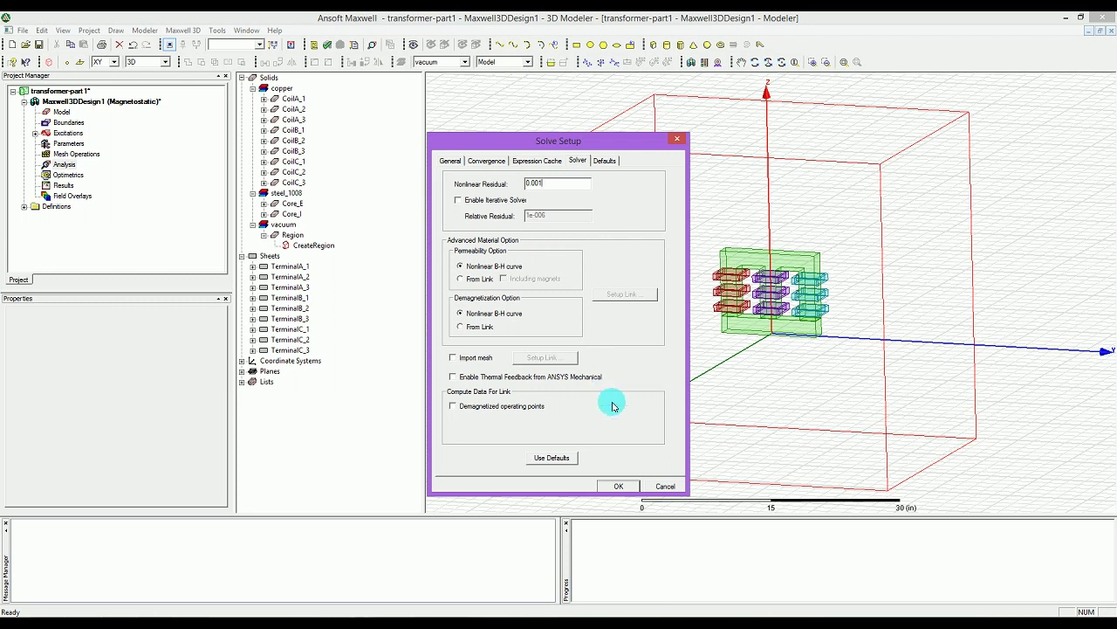
click(616, 484)
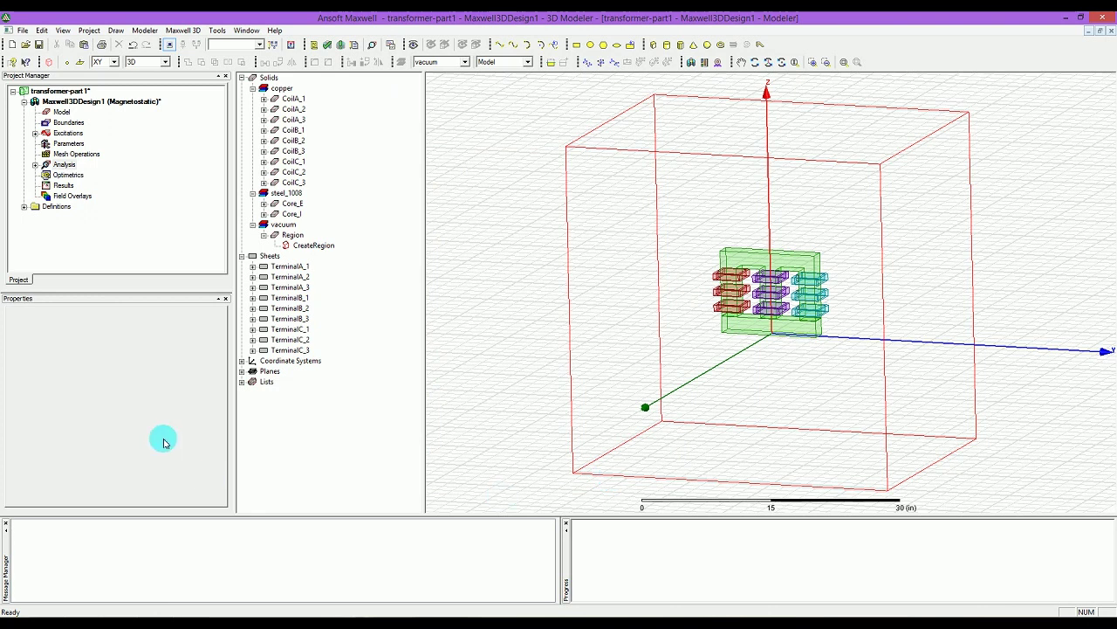
- Assign a matrix parameter and include all nine phase sources, PhaseA_1 through PhaseC_3
right_click(59, 145)
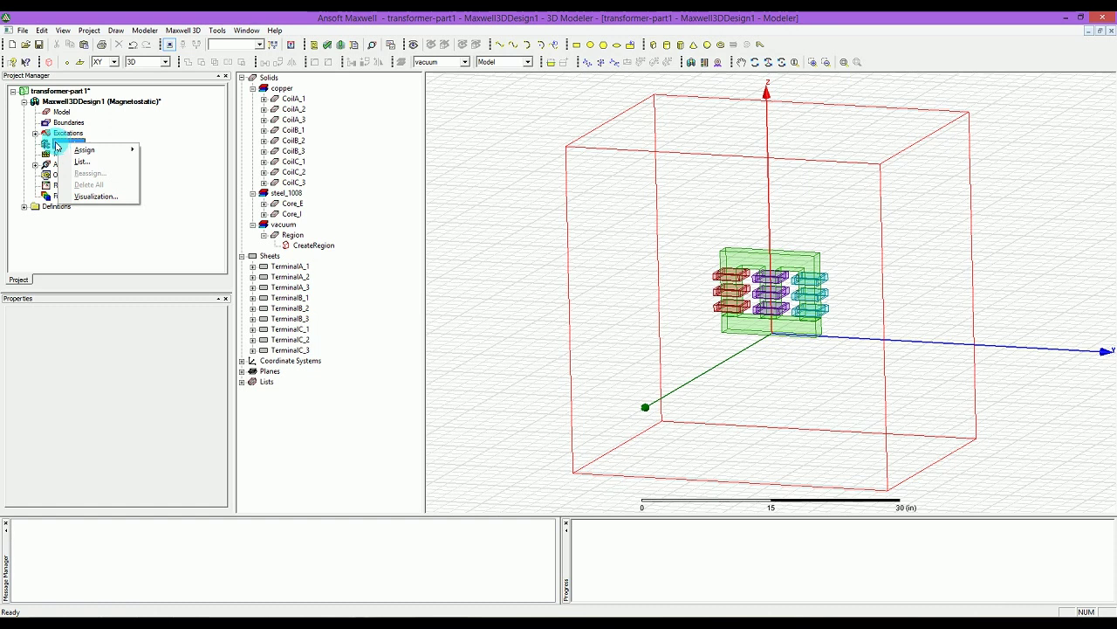
mouse_move(96, 149)
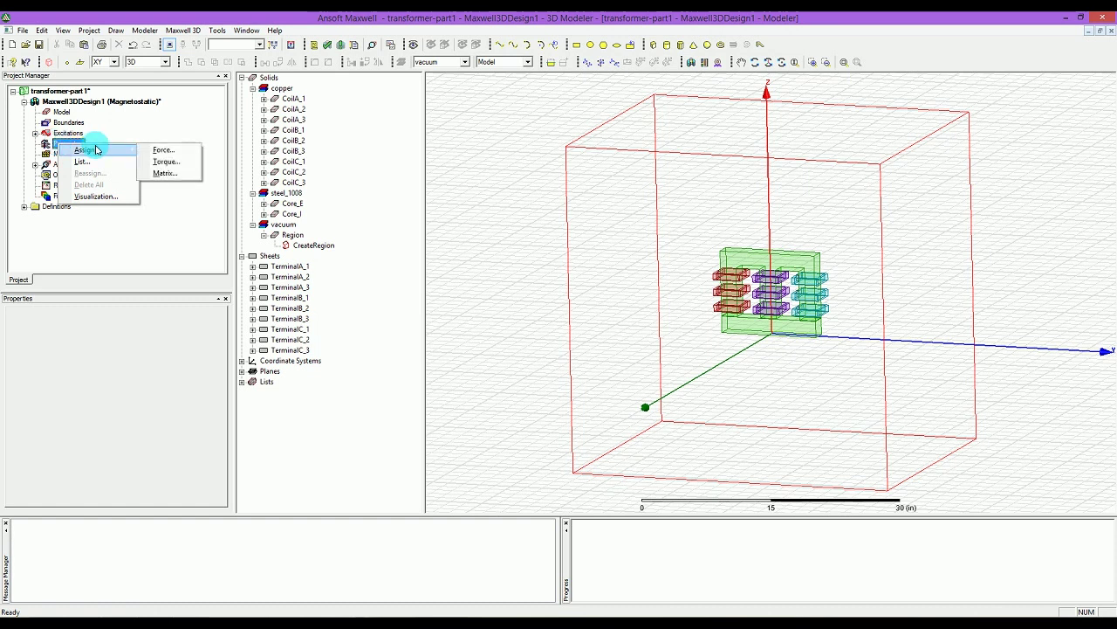
click(159, 173)
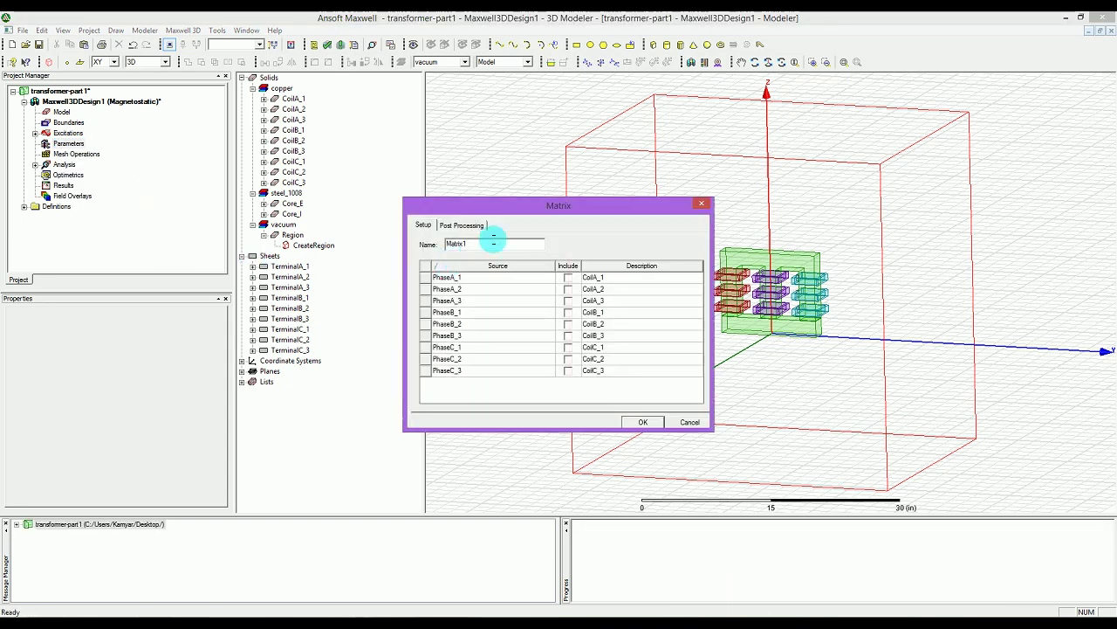
click(568, 277)
click(569, 288)
click(569, 300)
click(568, 312)
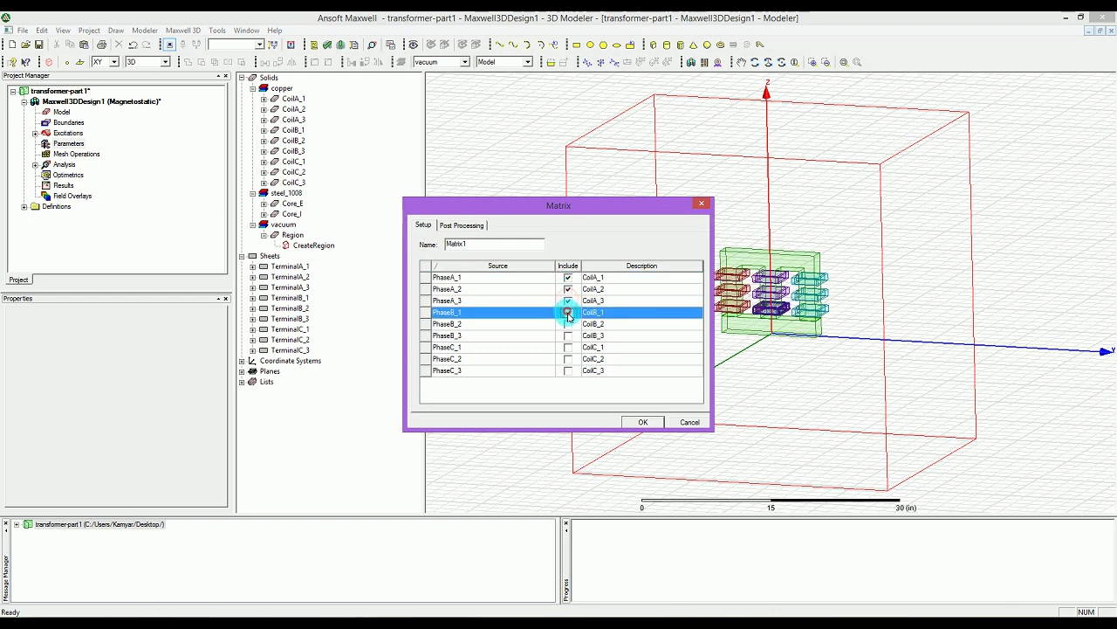
click(569, 324)
click(569, 335)
click(568, 346)
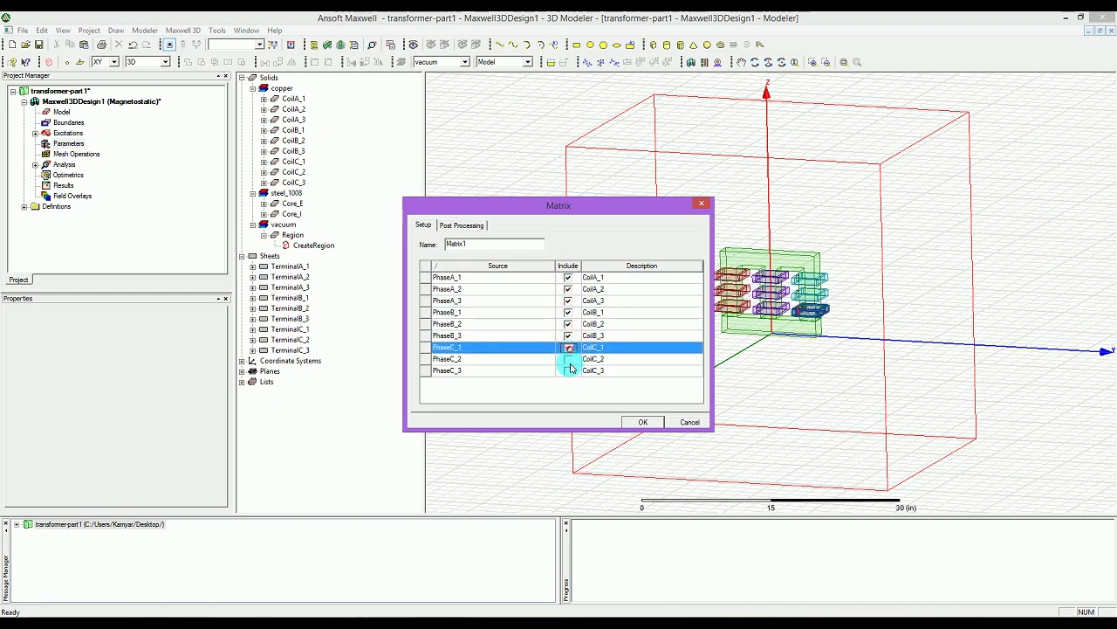
click(568, 359)
click(569, 370)
click(568, 359)
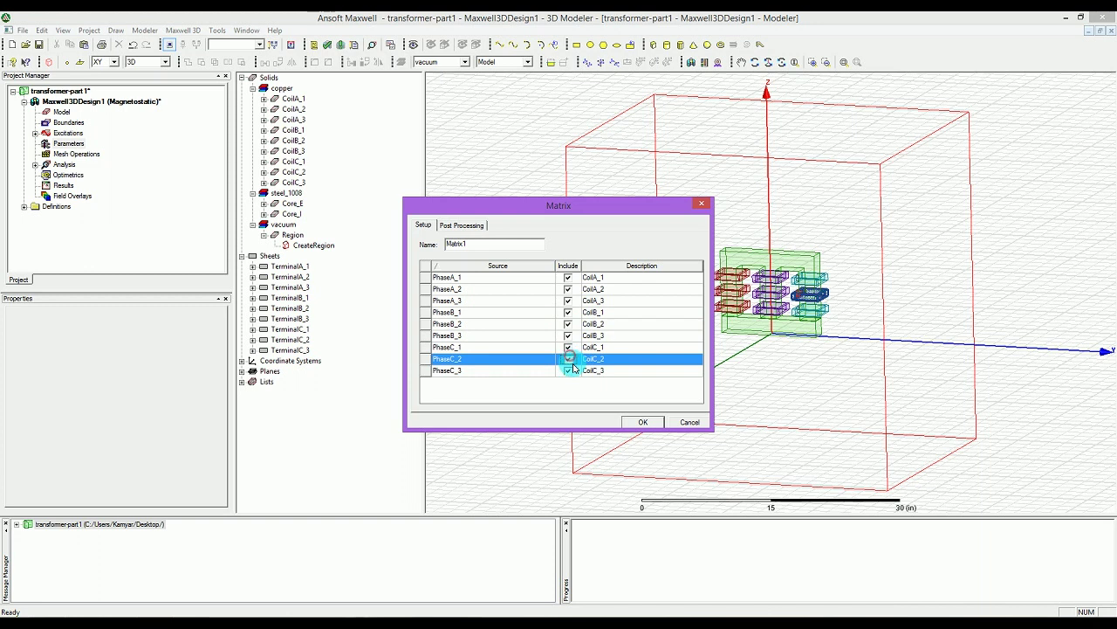
- Set the post-processing turns to 30 for all nine entries, PhaseA_1 through PhaseC_3, in the first matrix
click(464, 226)
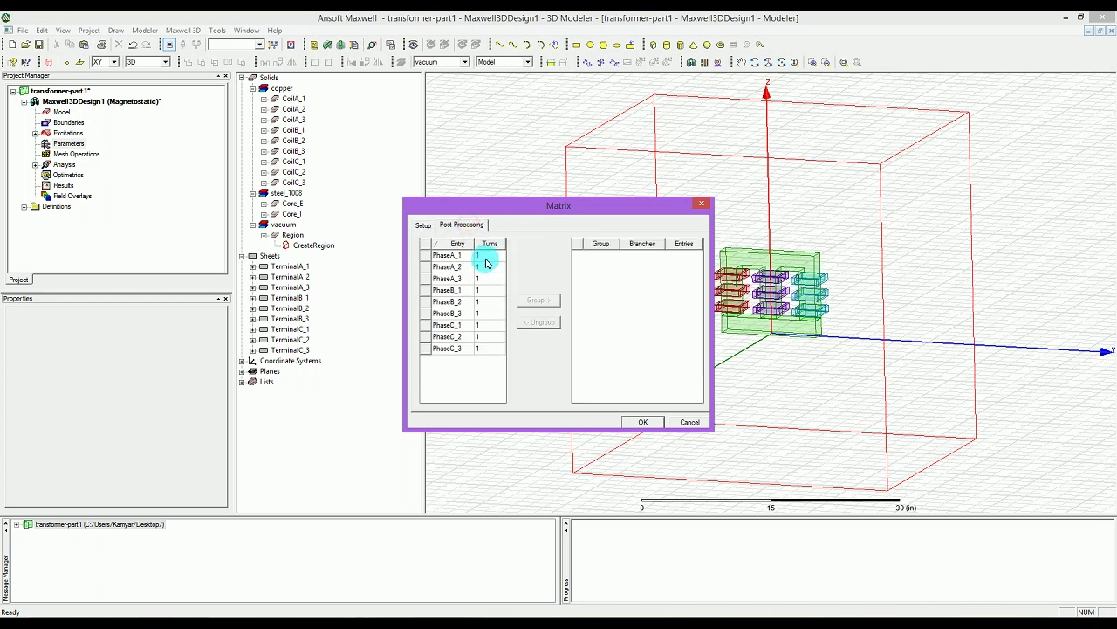
double_click(487, 255)
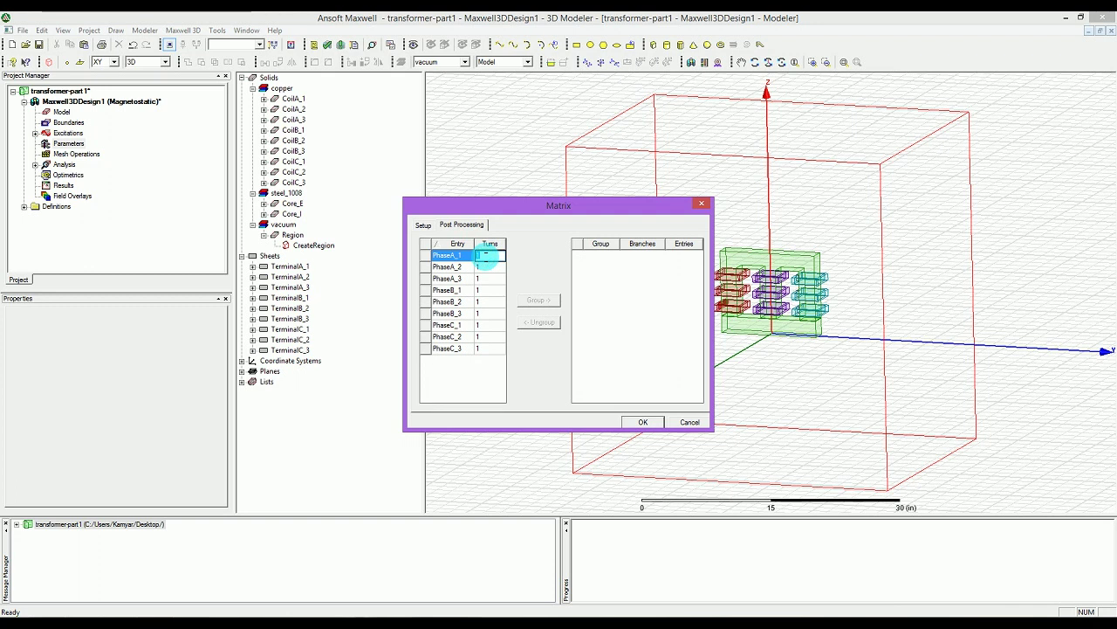
text(30)
click(486, 261)
text(30)
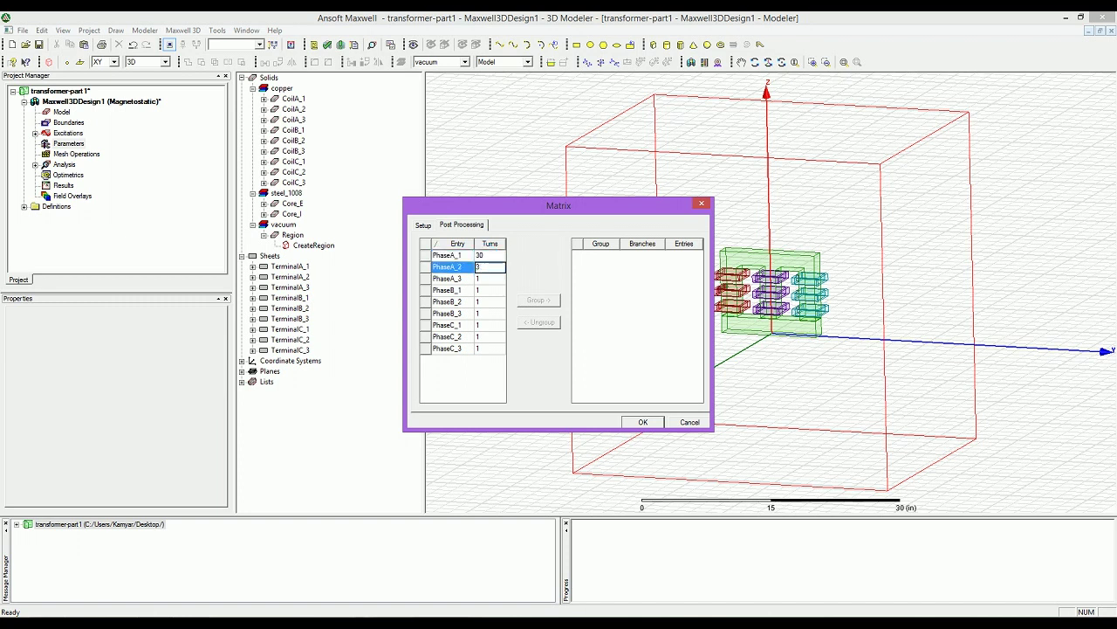
key(Down)
text(30)
key(Down)
text(30)
key(Down)
text(30)
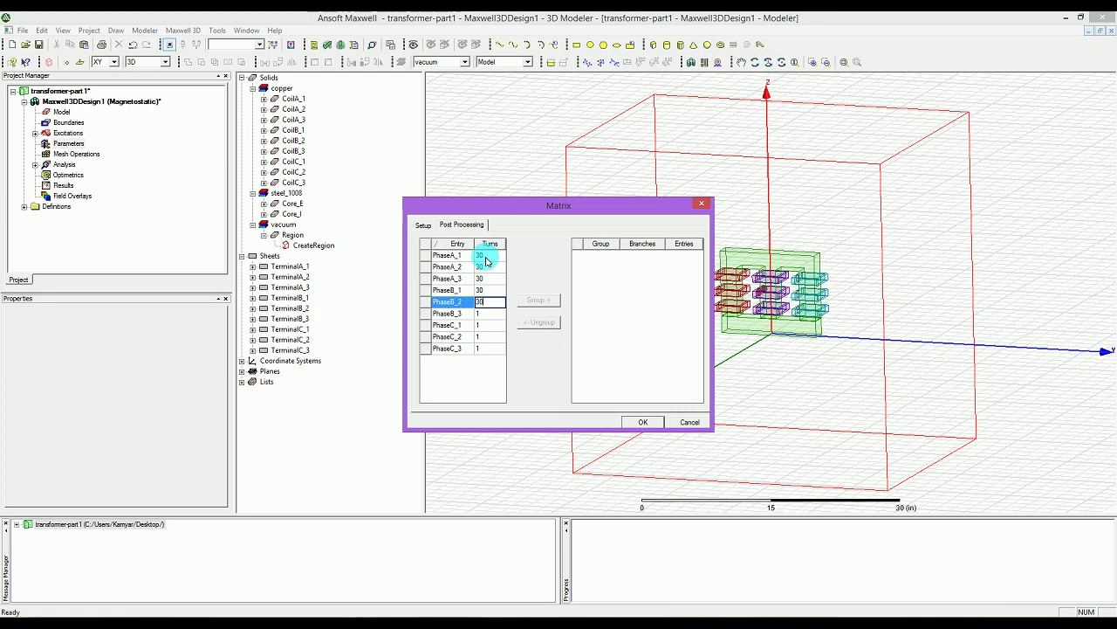
key(Down)
text(3030)
key(BackSpace)
key(BackSpace)
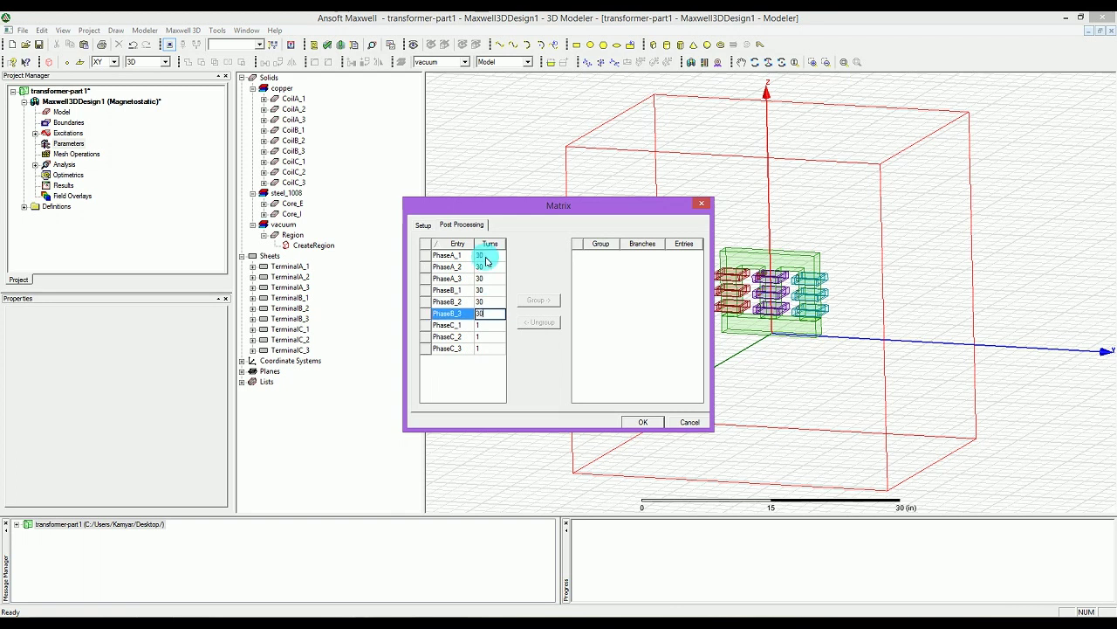
key(Down)
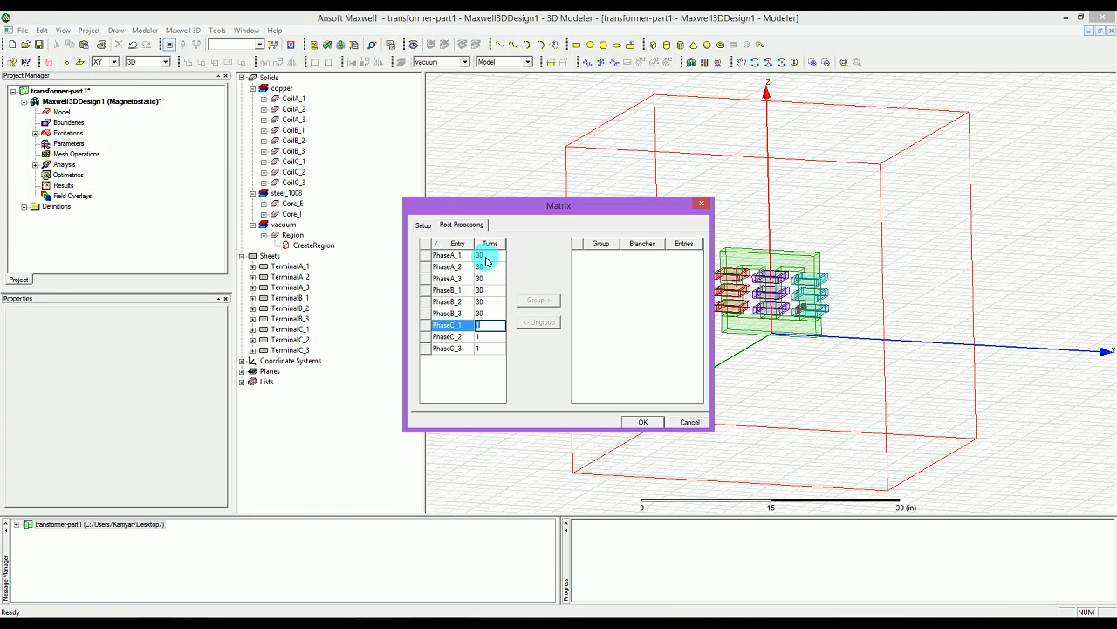
text(30)
key(Down)
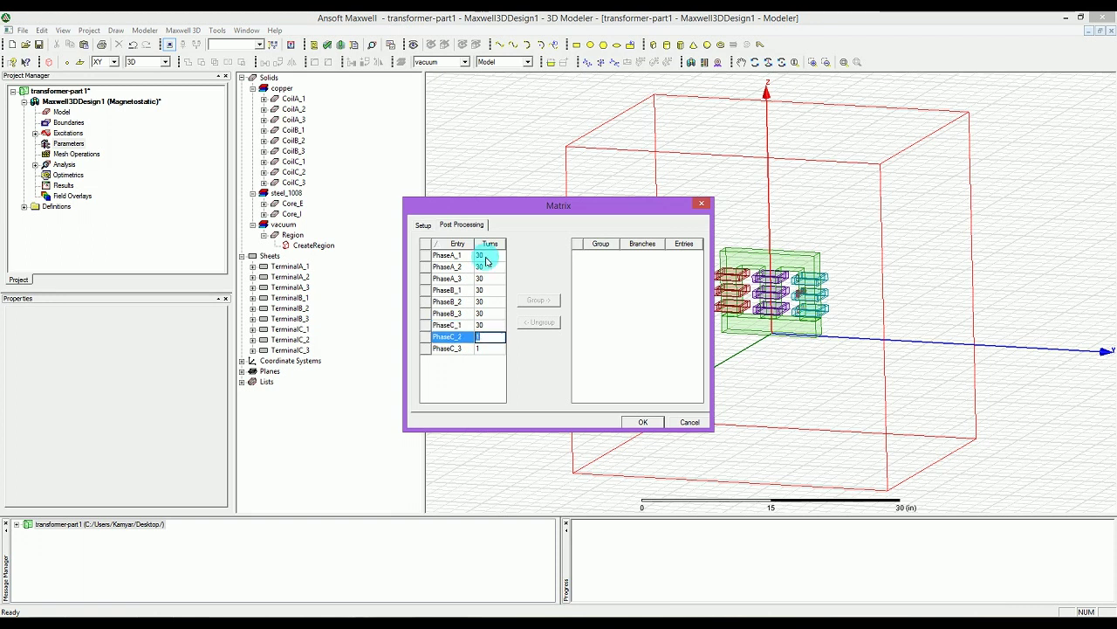
text(30)
key(Down)
text(30)
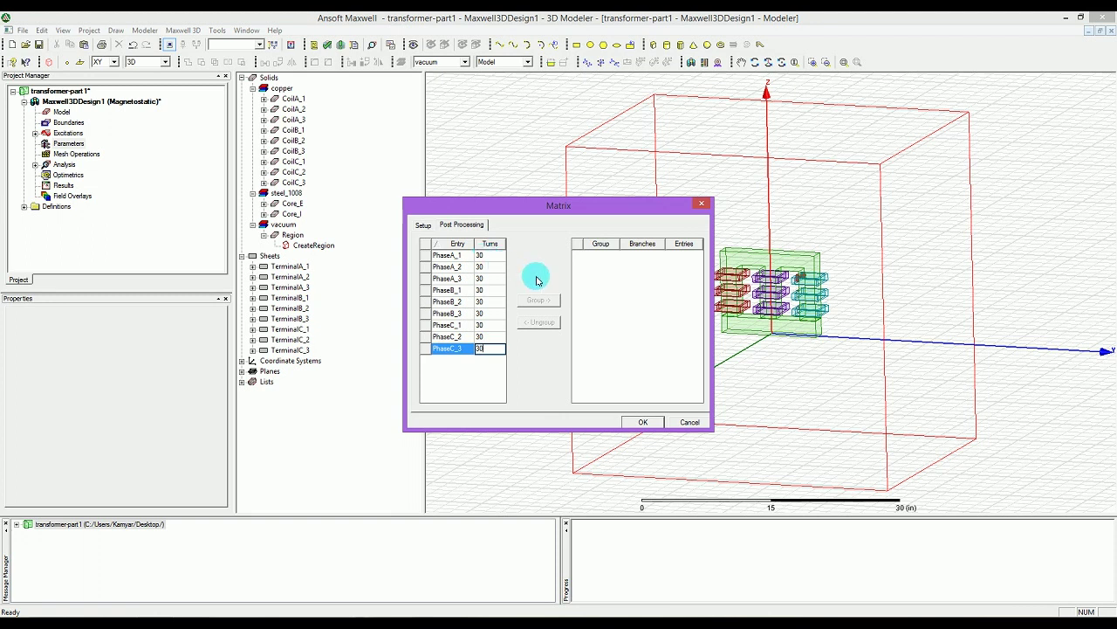
- Group the entries PhaseA_1, PhaseA_2 and PhaseA_3 and name the group PhaseA
click(447, 257)
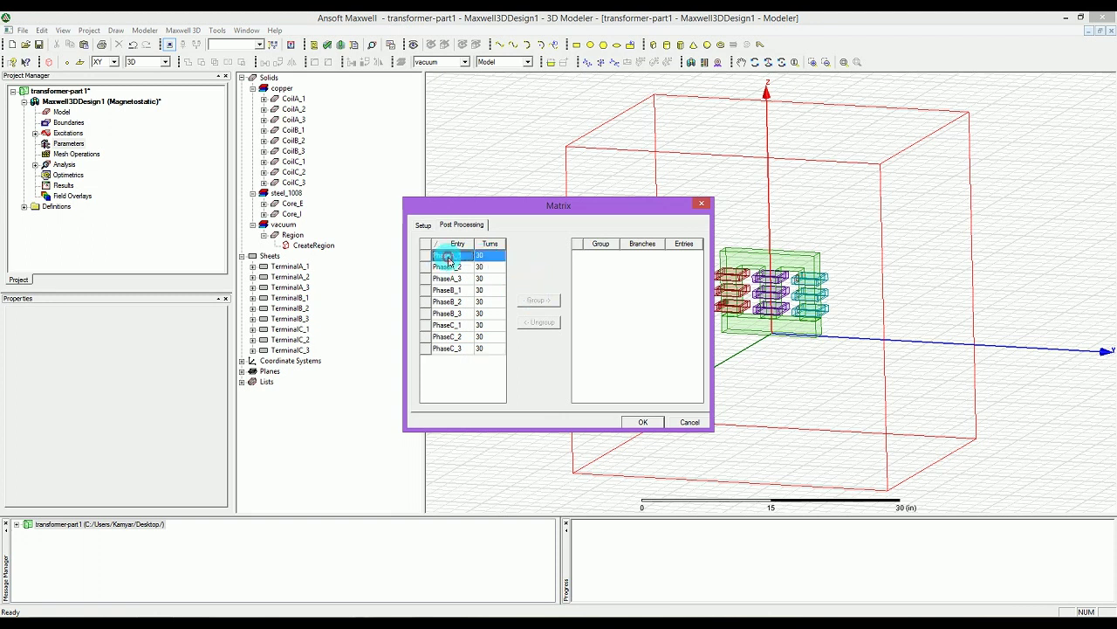
ctrl+click(447, 266)
ctrl+click(449, 278)
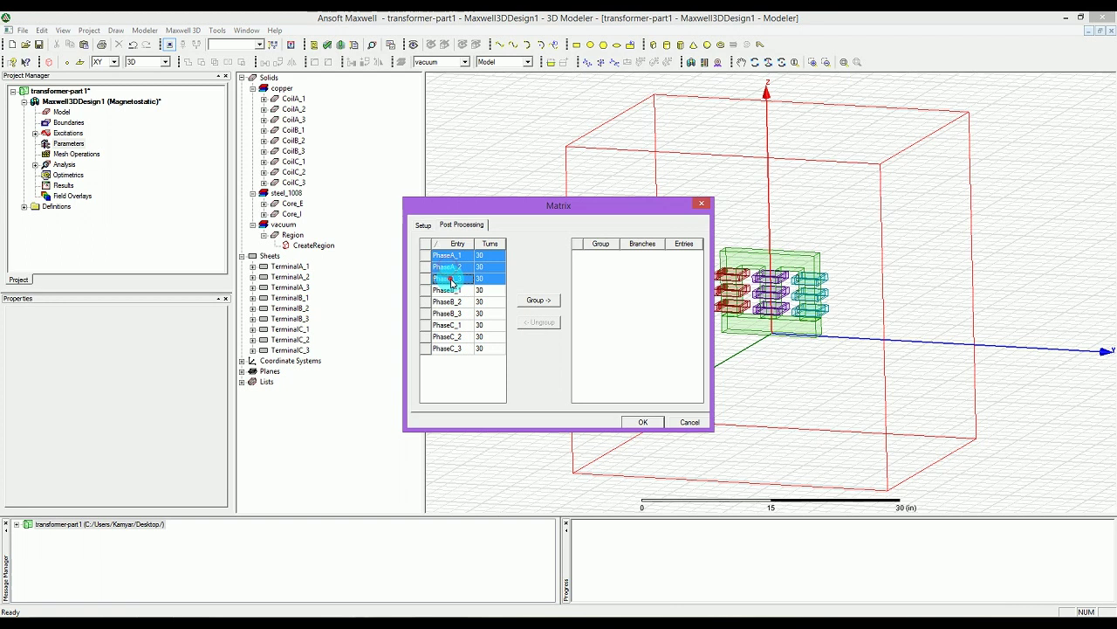
click(536, 300)
double_click(603, 254)
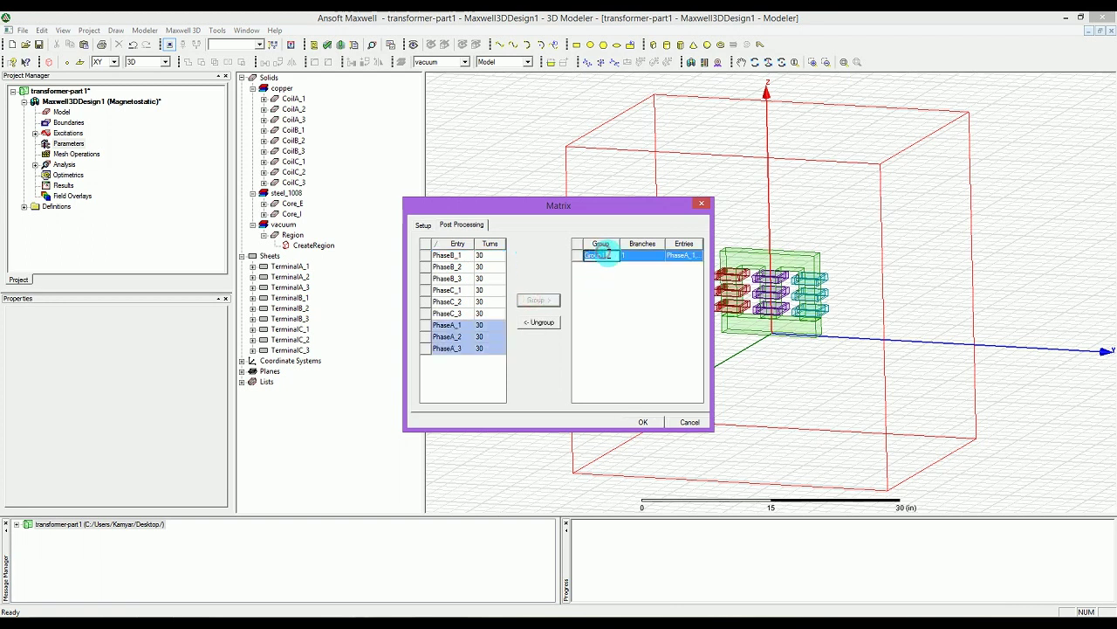
text(PhaseA_)
key(BackSpace)
click(653, 289)
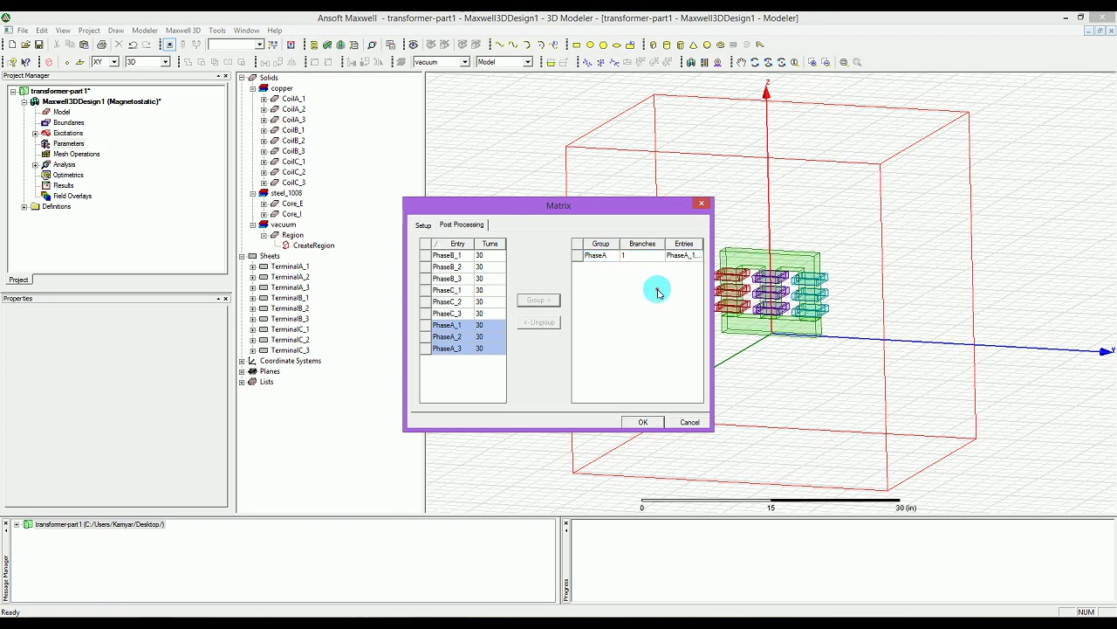
- Group the entries PhaseB_1, PhaseB_2 and PhaseB_3 and name the group PhaseB
drag(449, 255, 457, 280)
click(538, 300)
double_click(597, 267)
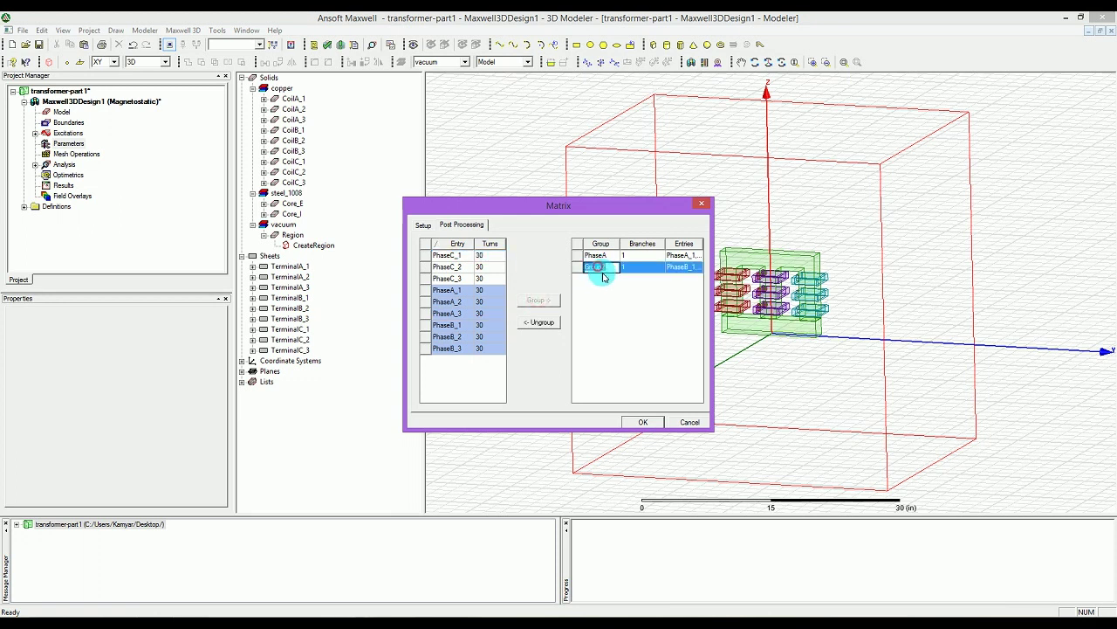
text(PhaseB)
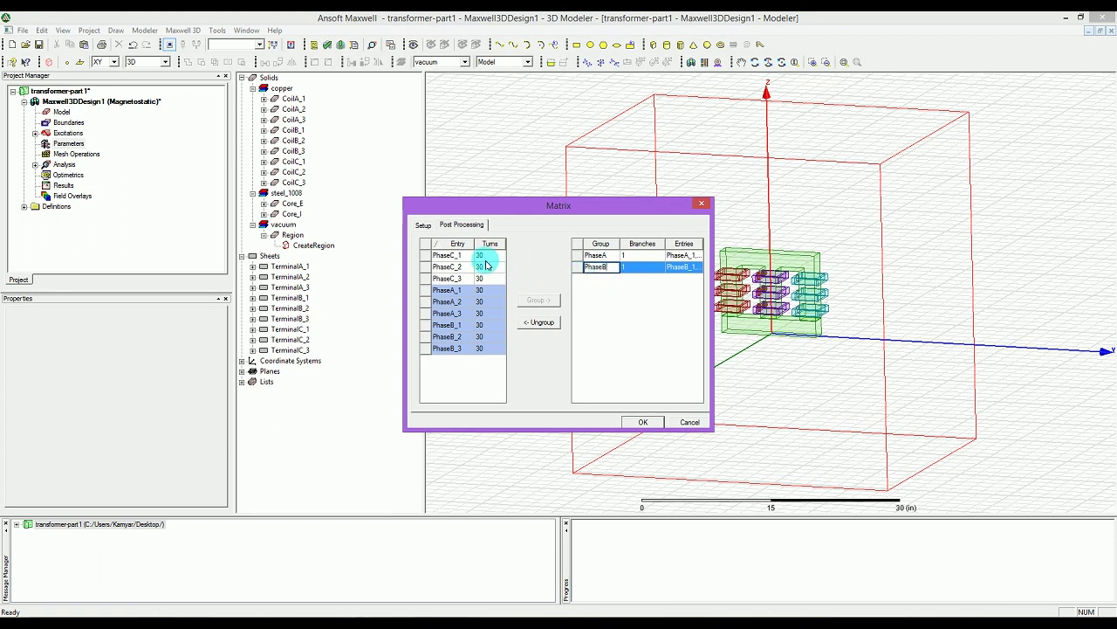
- Group the entries PhaseC_1, PhaseC_2 and PhaseC_3 as PhaseC and accept the matrix definition
click(447, 255)
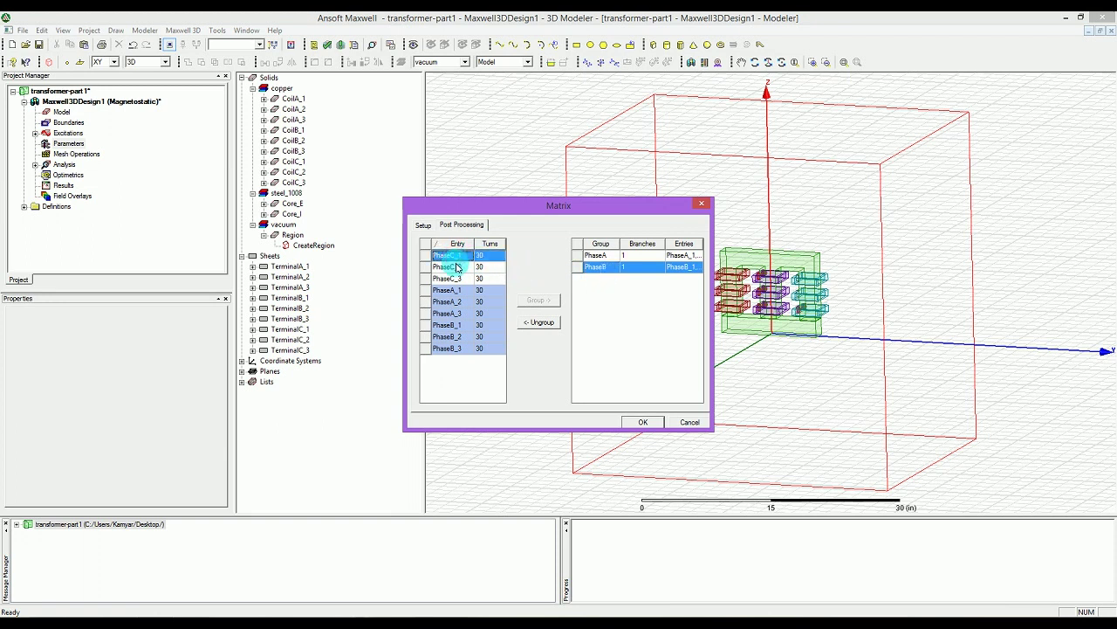
ctrl+click(458, 267)
ctrl+click(460, 268)
shift+click(454, 278)
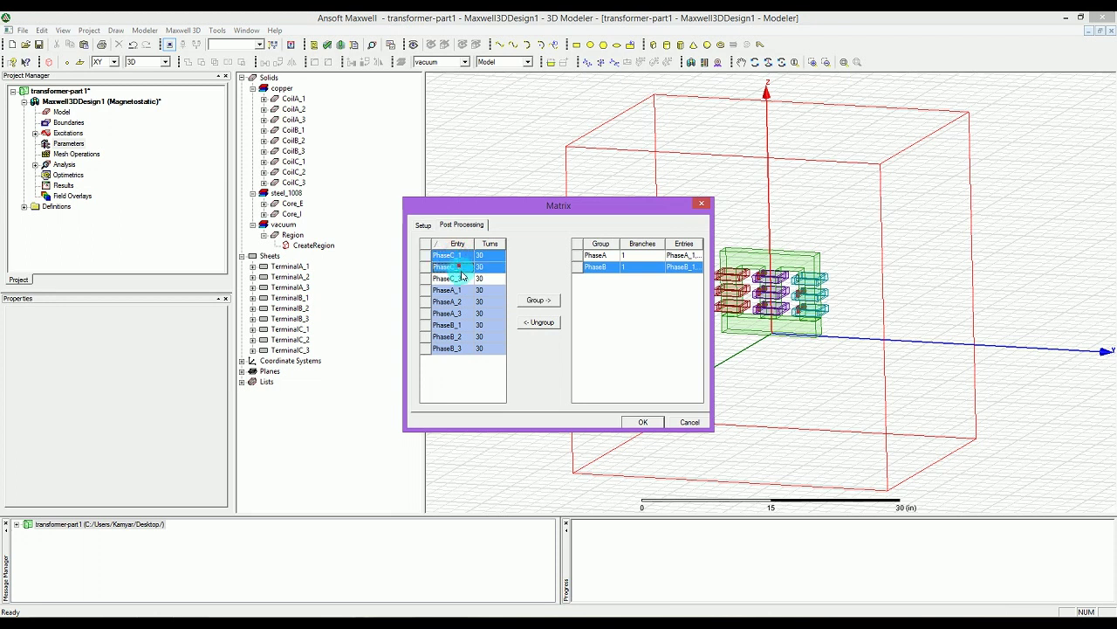
click(548, 303)
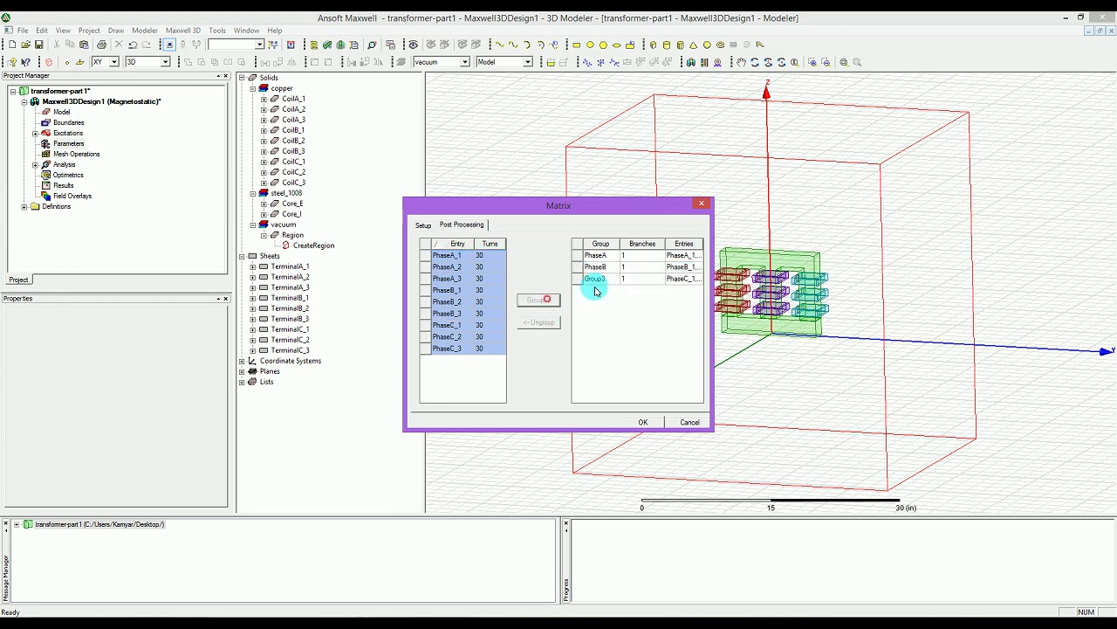
double_click(593, 278)
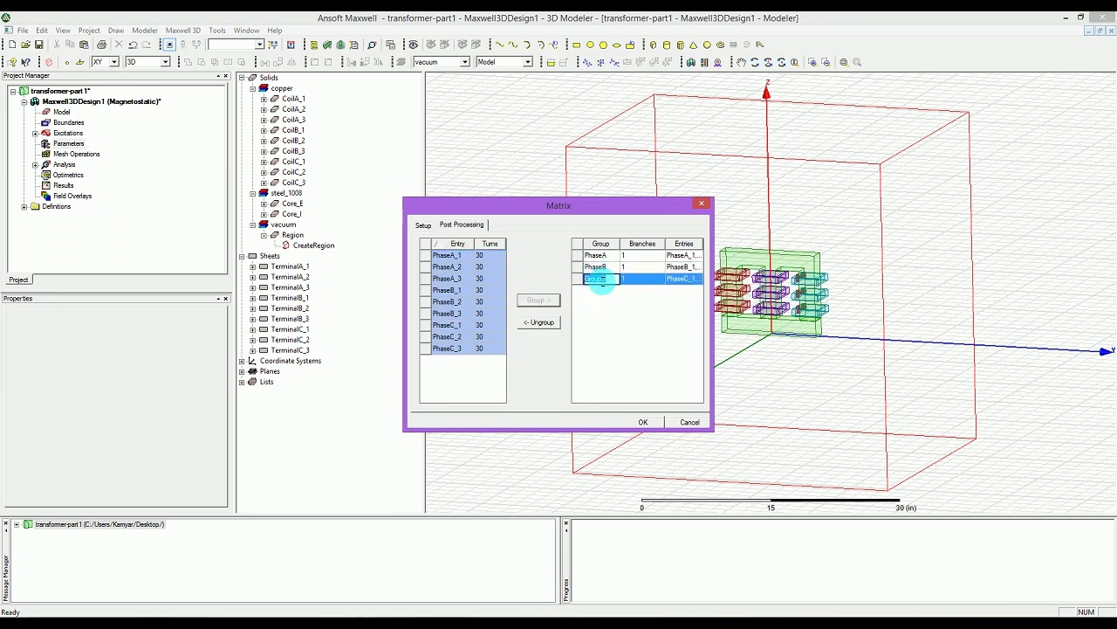
text(PhaseC)
click(603, 290)
click(651, 349)
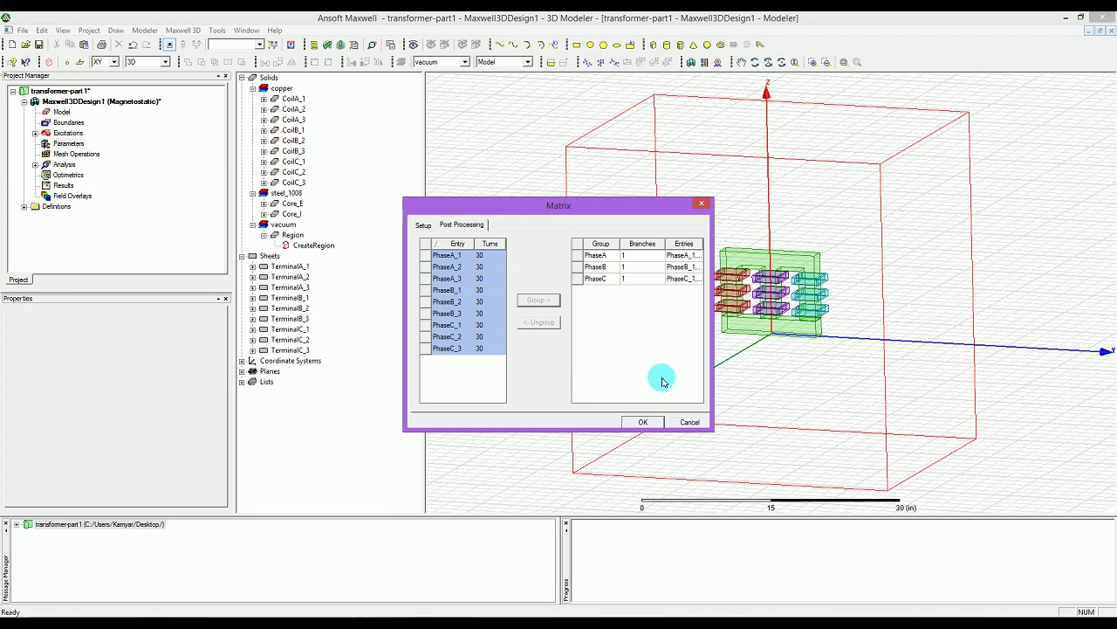
click(640, 422)
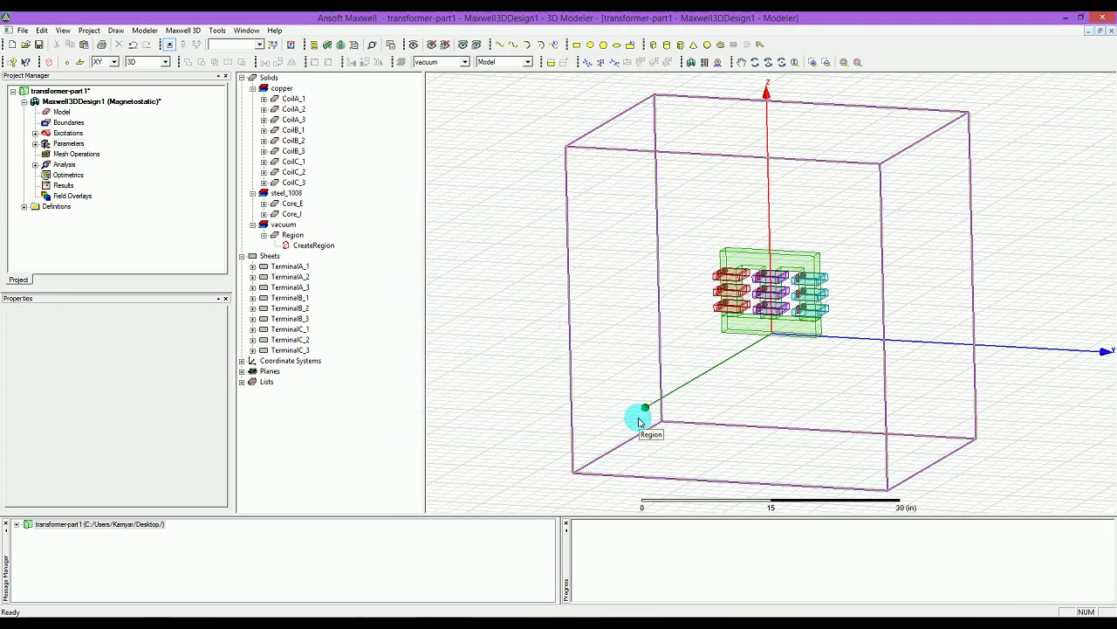
- Assign a second matrix parameter that includes all nine sources from PhaseA_1 to PhaseC_3
right_click(70, 145)
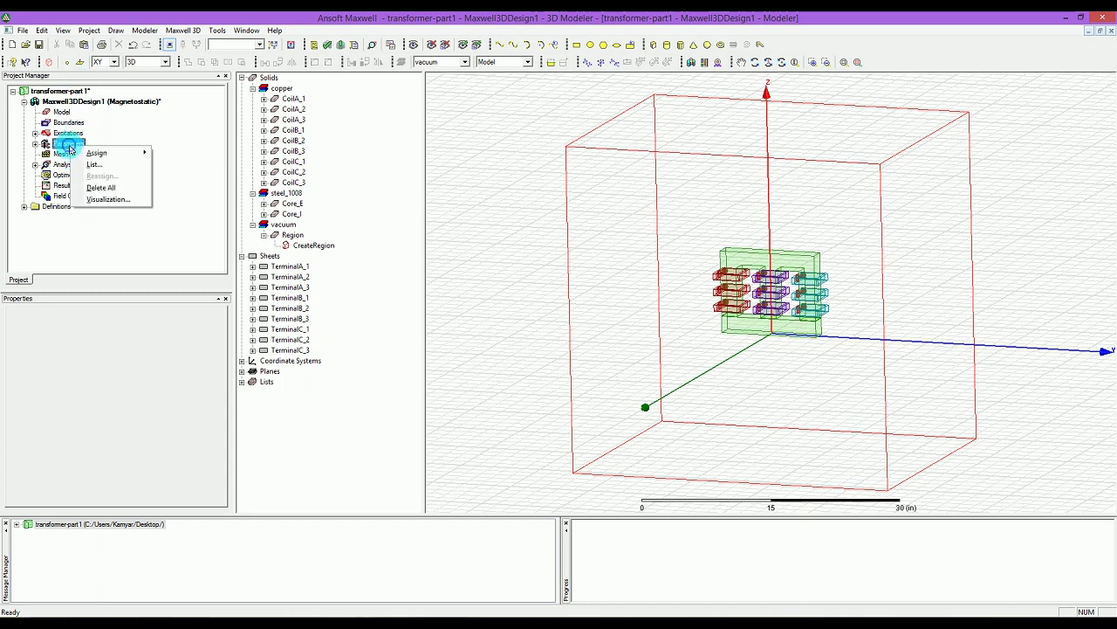
mouse_move(98, 154)
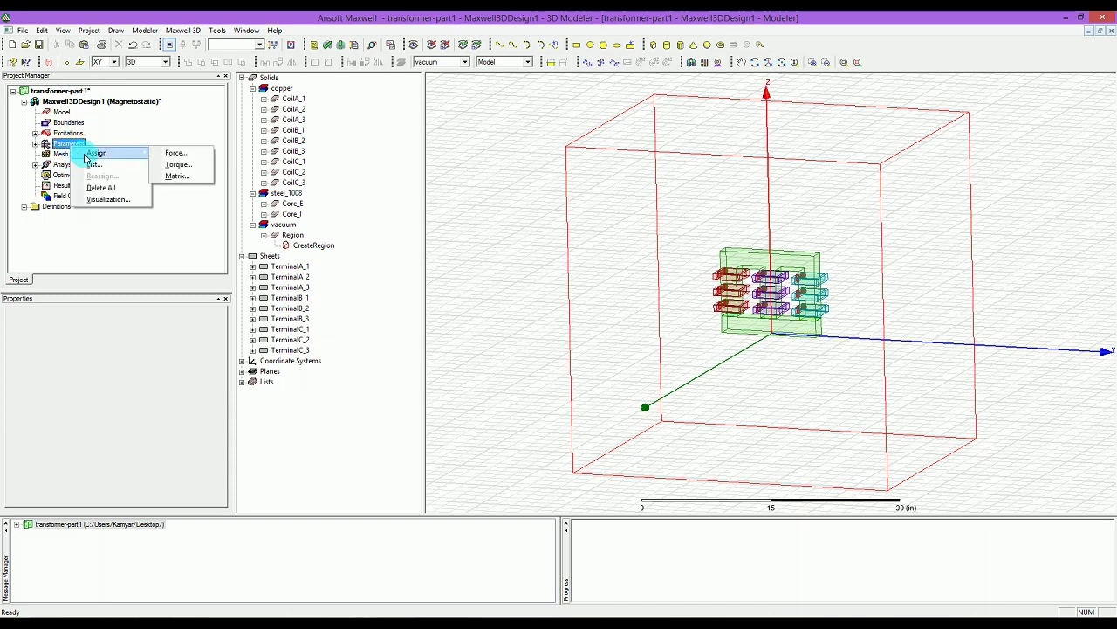
click(177, 178)
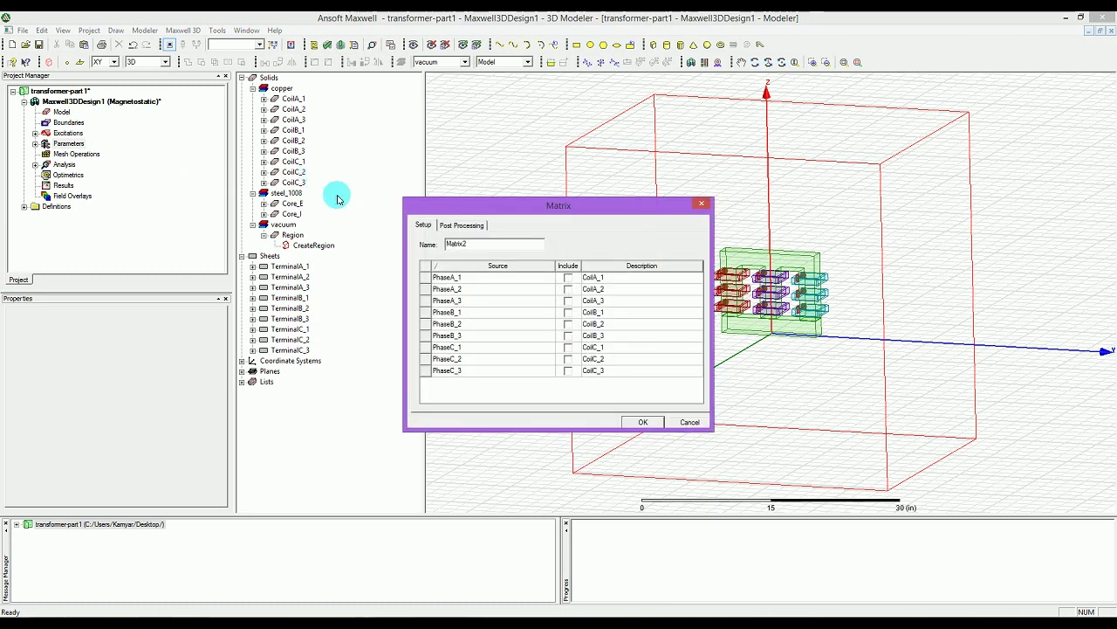
click(573, 278)
click(569, 289)
click(568, 301)
click(568, 311)
click(568, 324)
click(568, 335)
click(569, 347)
click(569, 359)
click(569, 370)
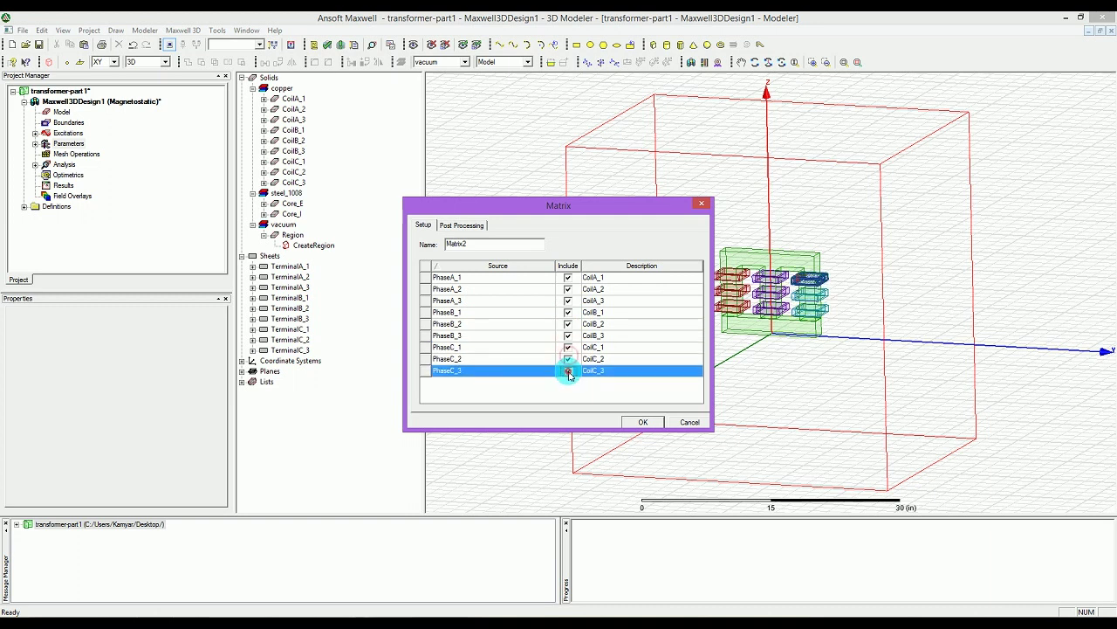
- Set the turns to 15 for all nine entries of the second matrix, from PhaseA_1 to PhaseC_3
click(469, 232)
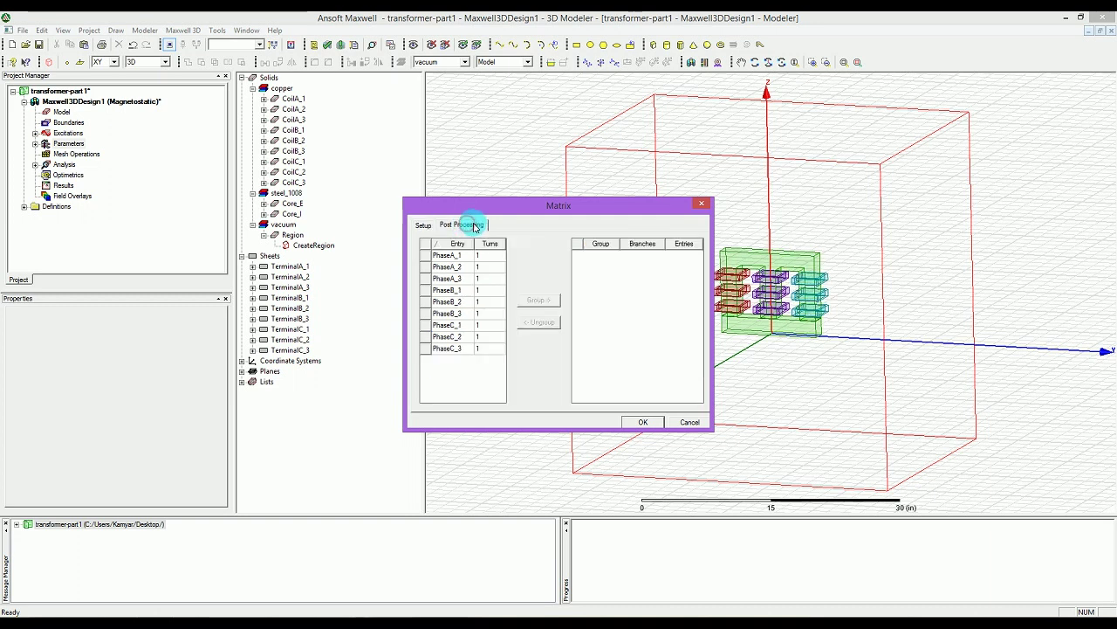
click(488, 255)
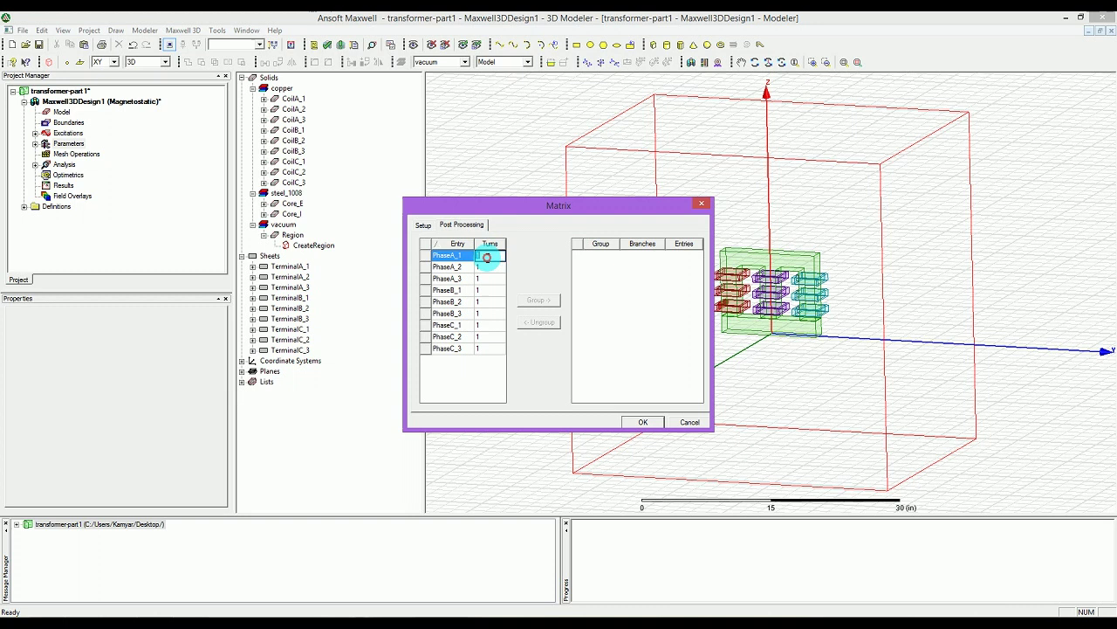
text(15)
click(490, 267)
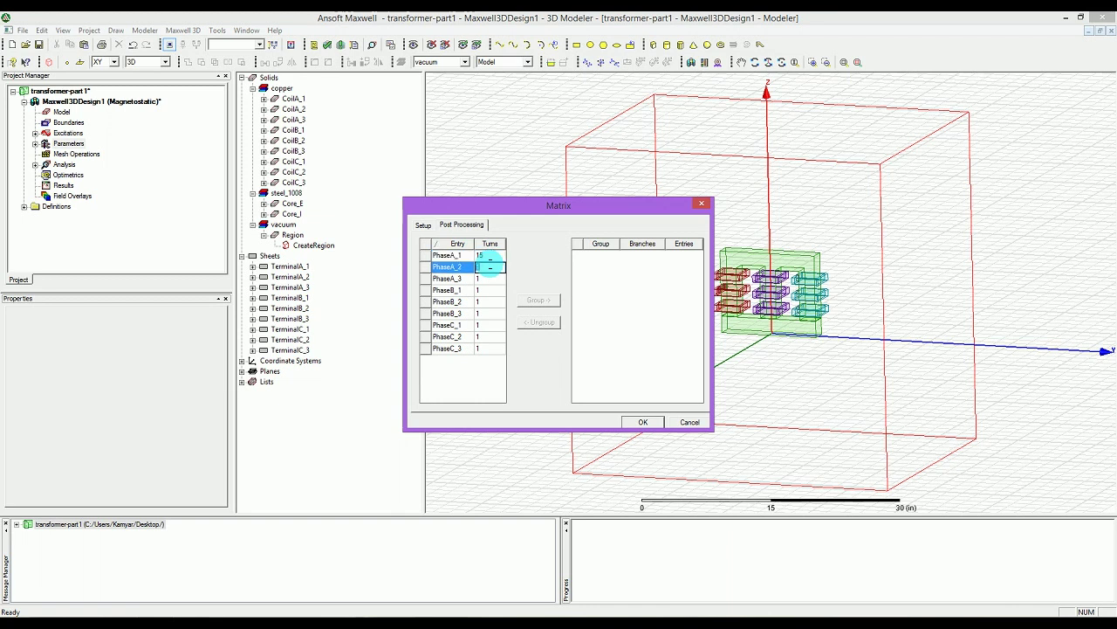
text(15)
key(Down)
text(15)
key(Down)
text(15)
key(Down)
text(15)
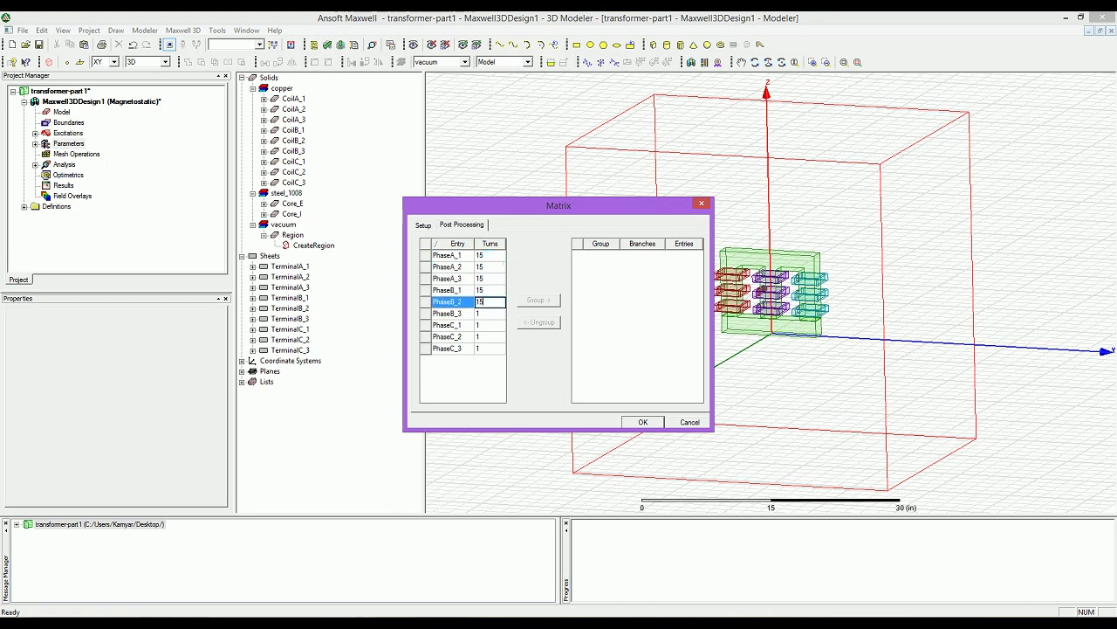
key(Down)
text(15)
key(Down)
text(15)
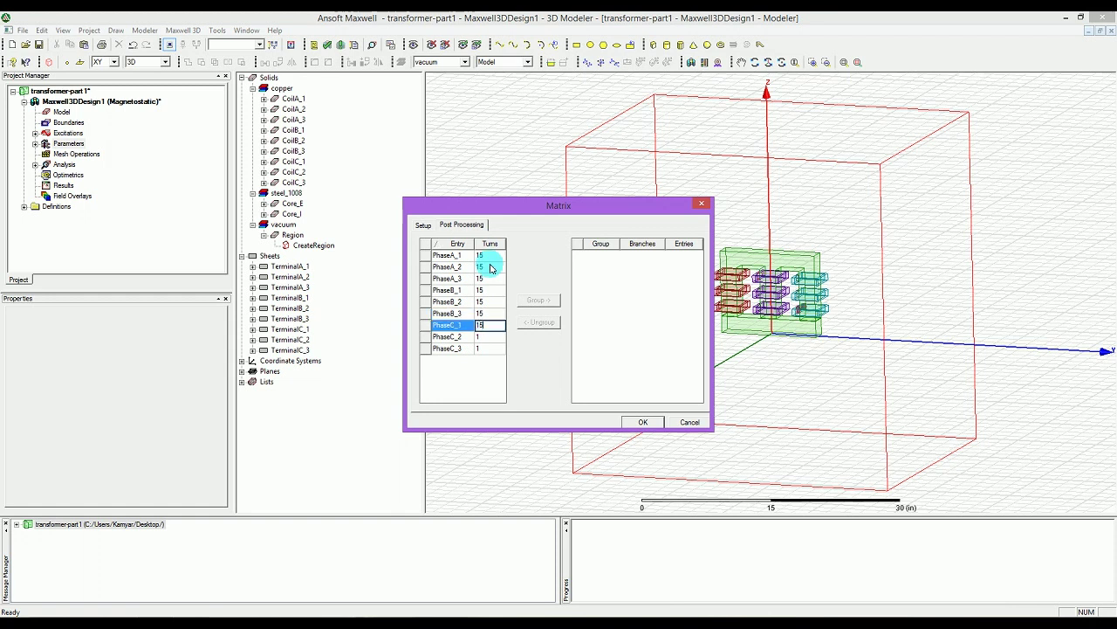
key(Down)
text(15)
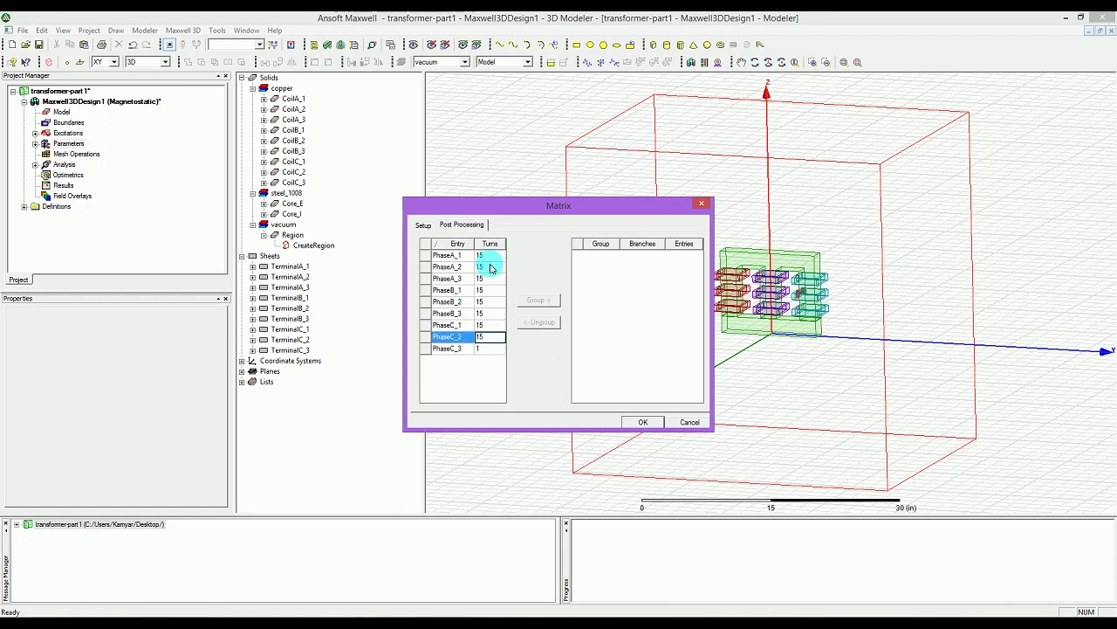
key(Down)
text(15)
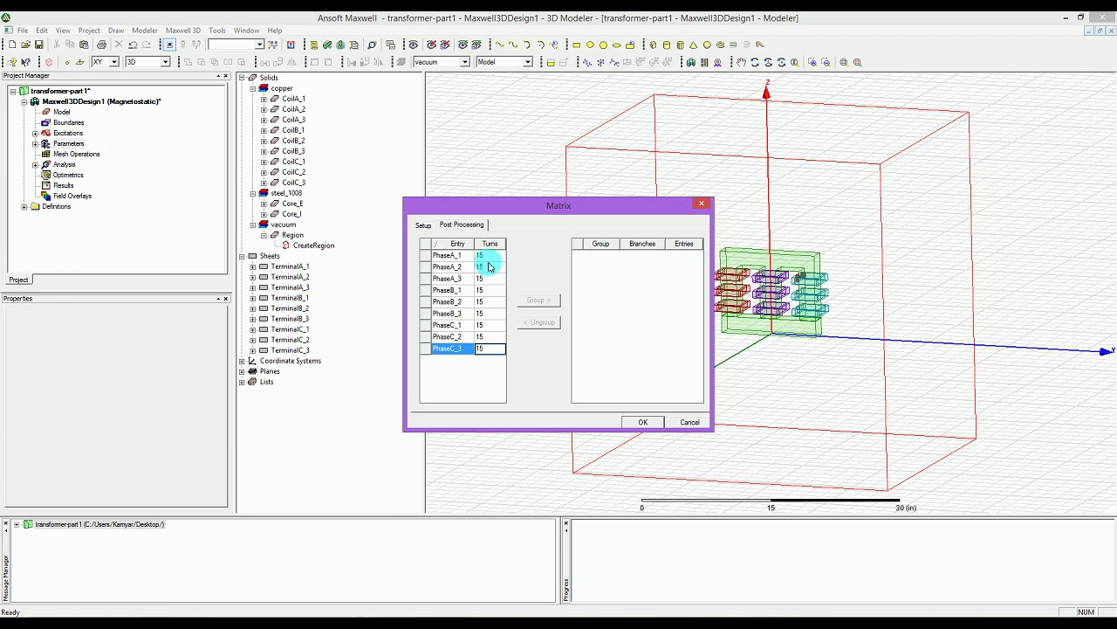
click(536, 262)
- Group the 15-turn entries PhaseA_1, PhaseA_2 and PhaseA_3 and name the group PhaseA
click(496, 255)
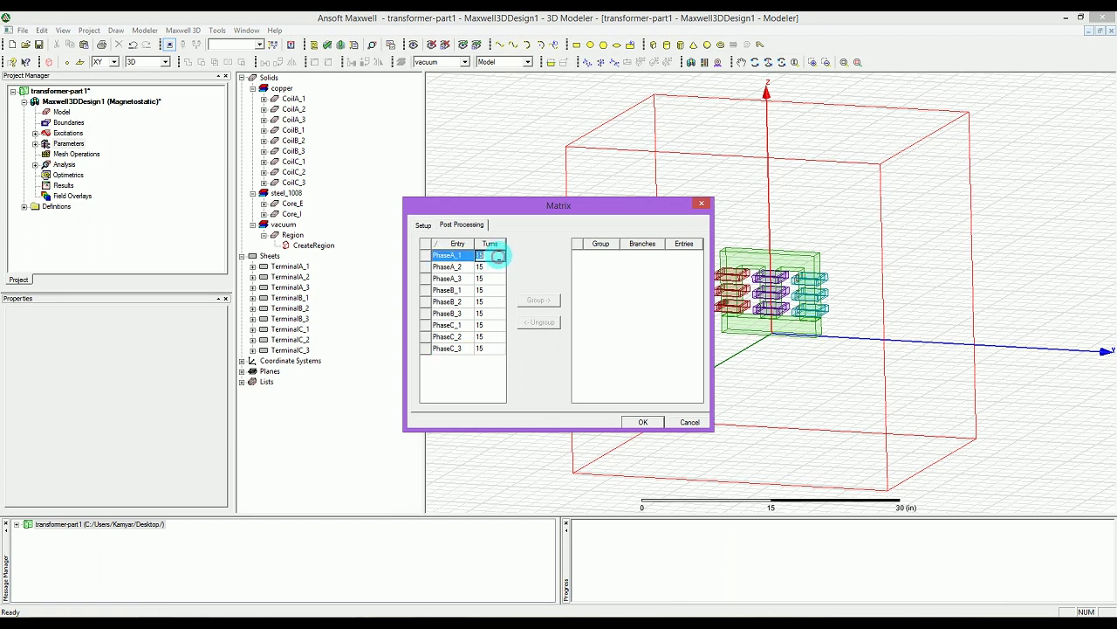
click(467, 255)
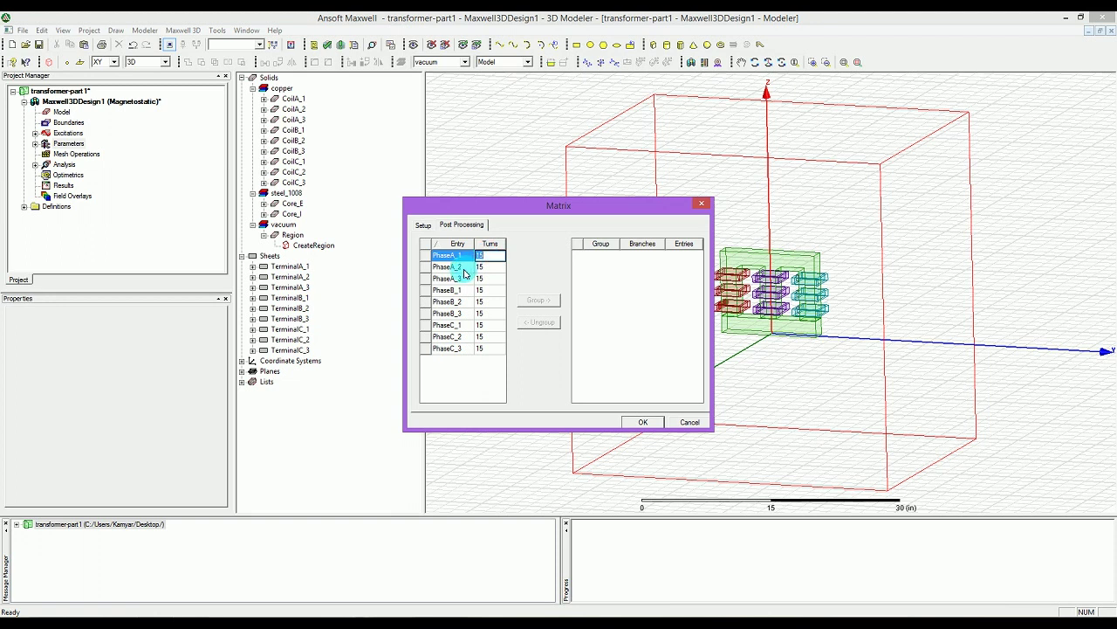
shift+click(461, 278)
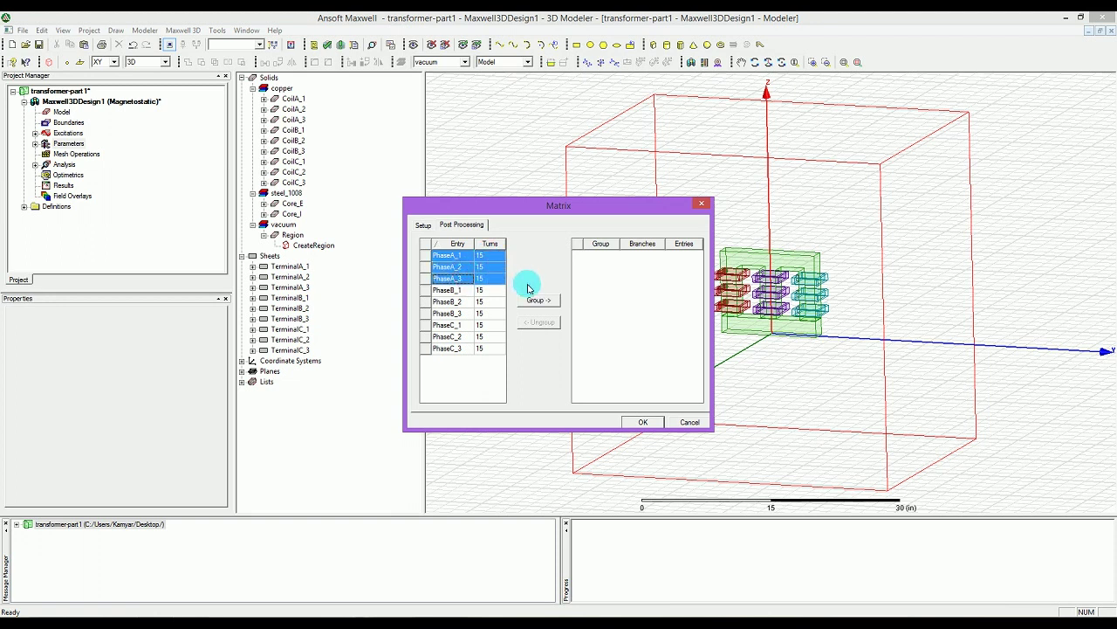
click(546, 301)
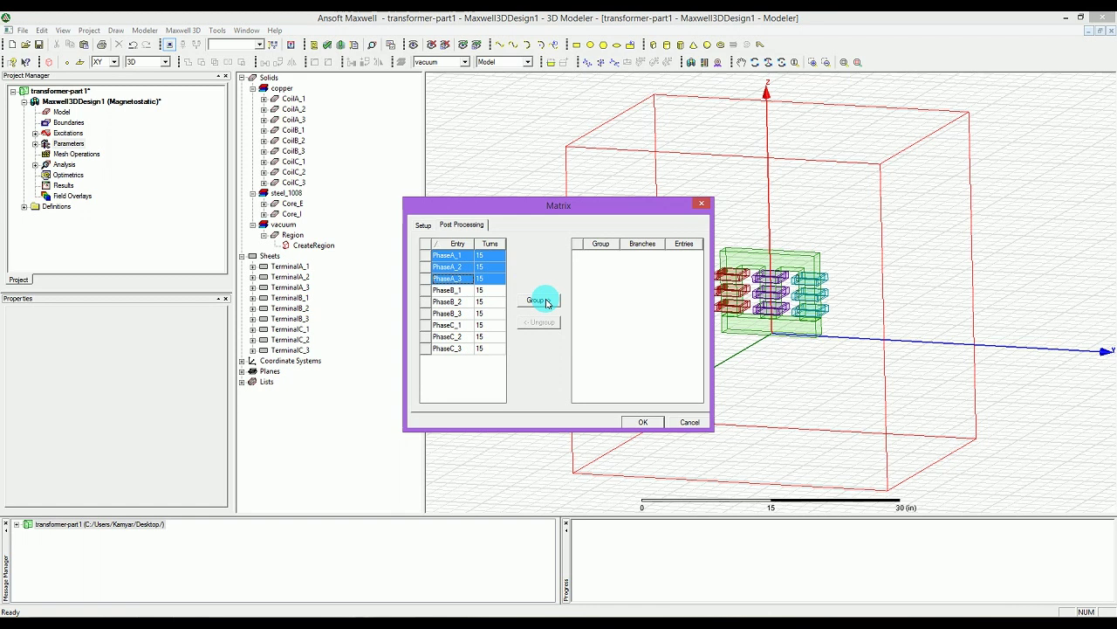
click(541, 300)
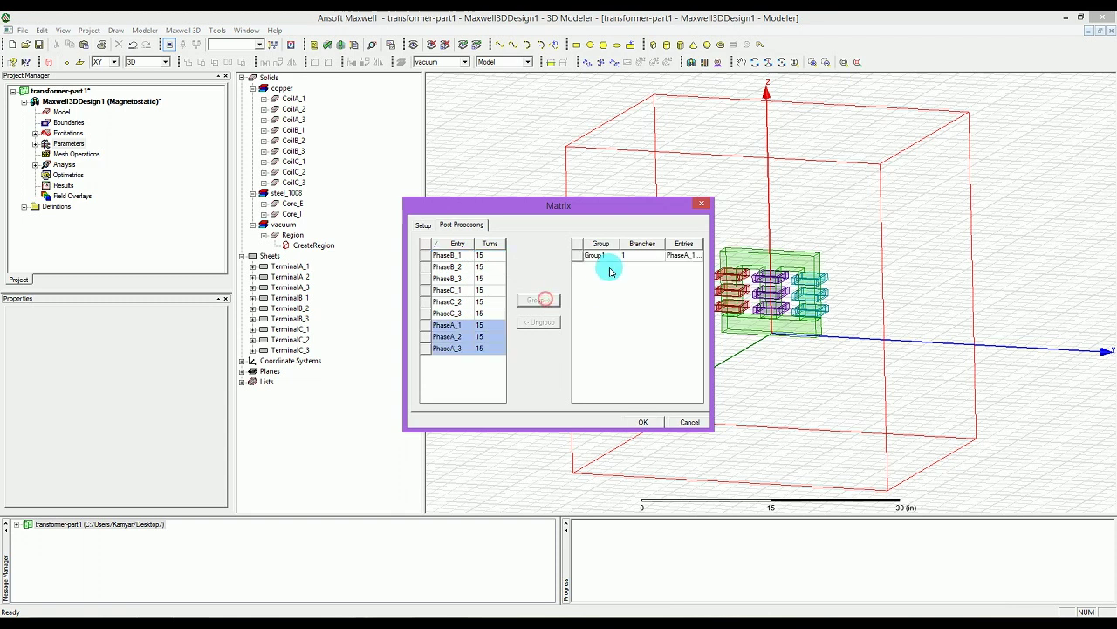
click(608, 257)
text(PhaseA)
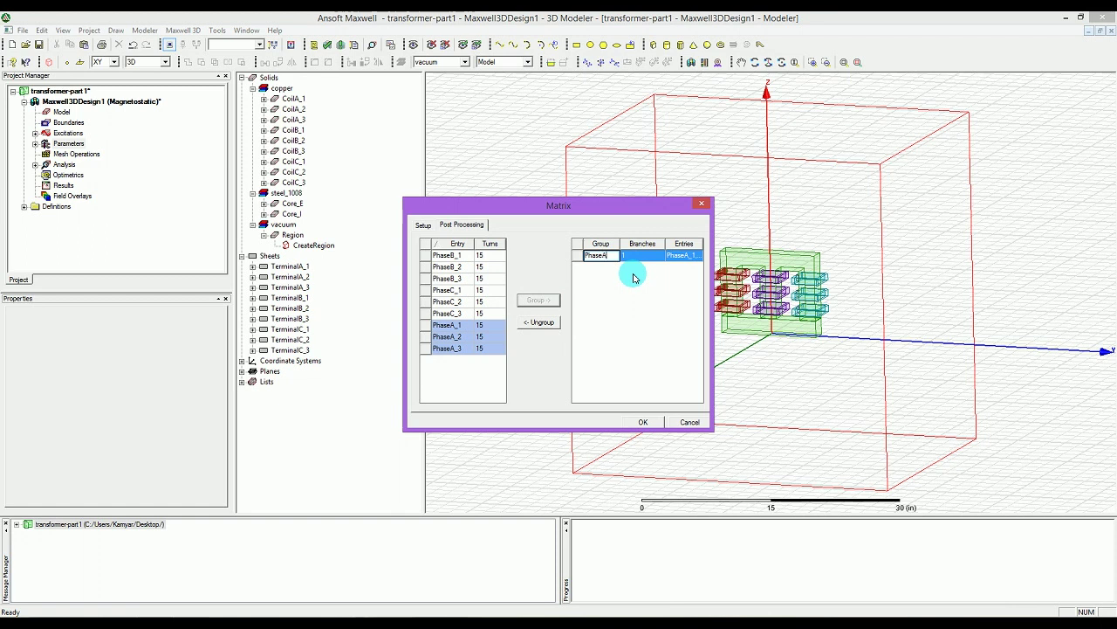
click(634, 277)
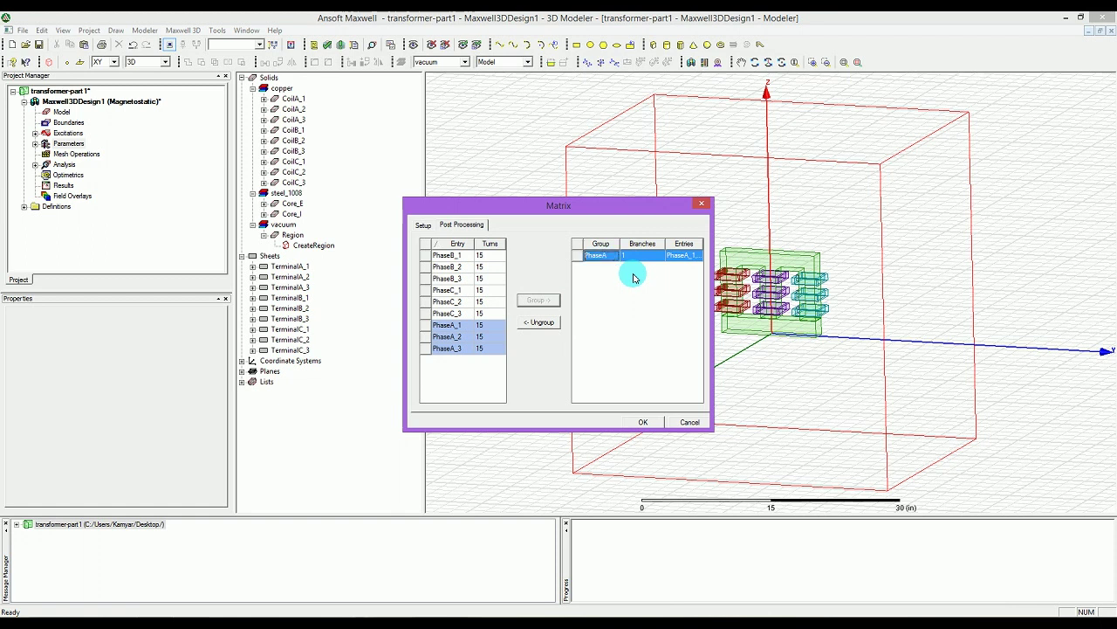
- Sort the entries by name, group PhaseB_1, PhaseB_2 and PhaseB_3, and name the group PhaseB
click(442, 244)
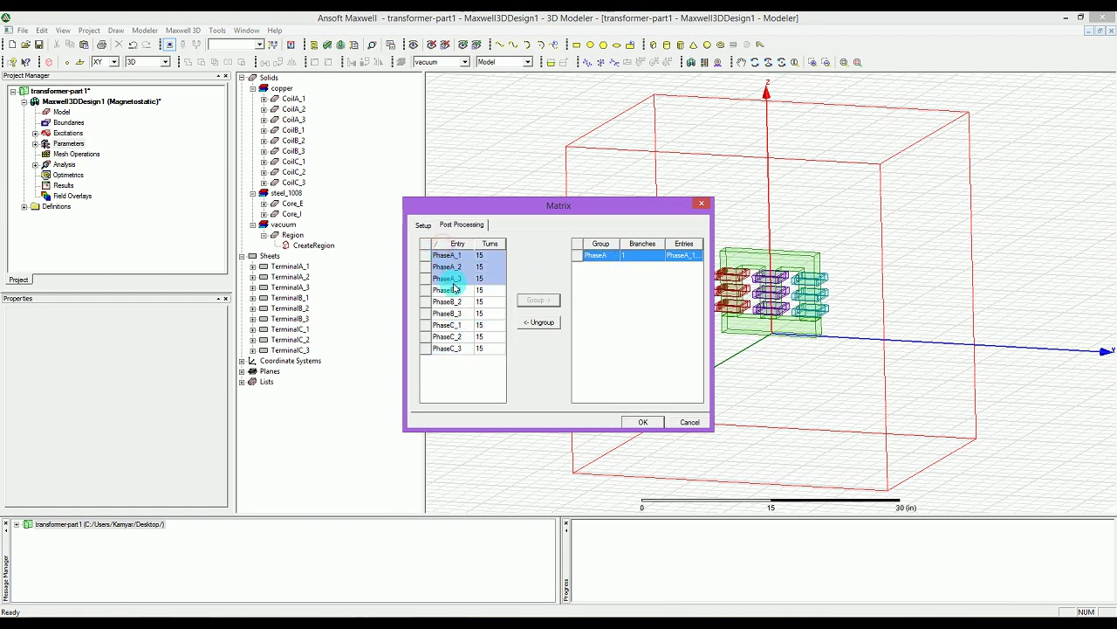
drag(448, 291, 461, 316)
click(539, 299)
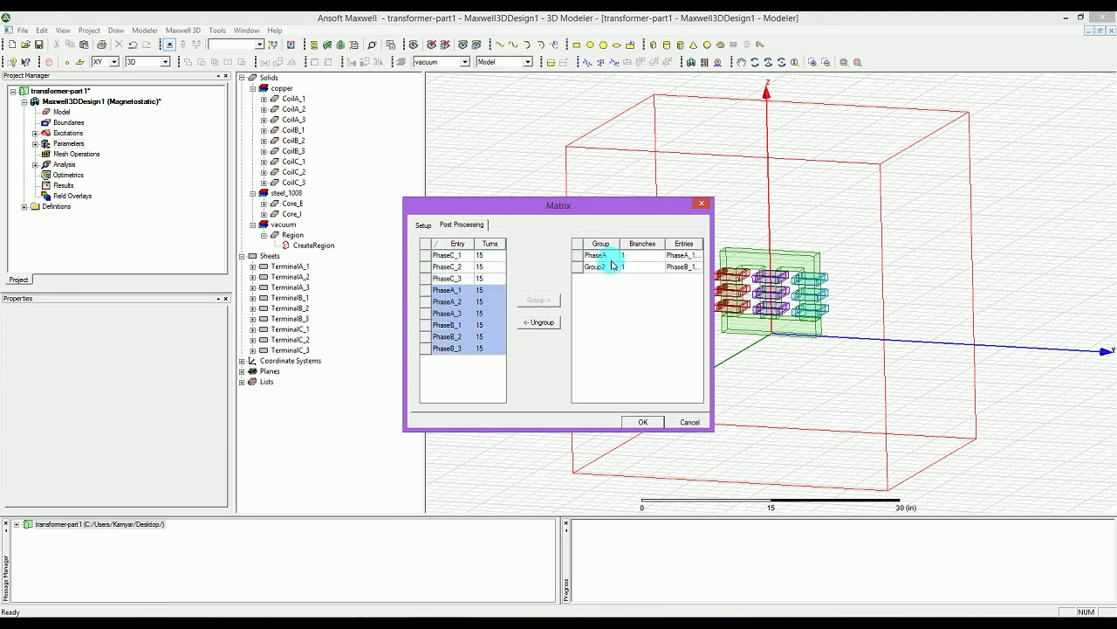
click(612, 255)
double_click(609, 268)
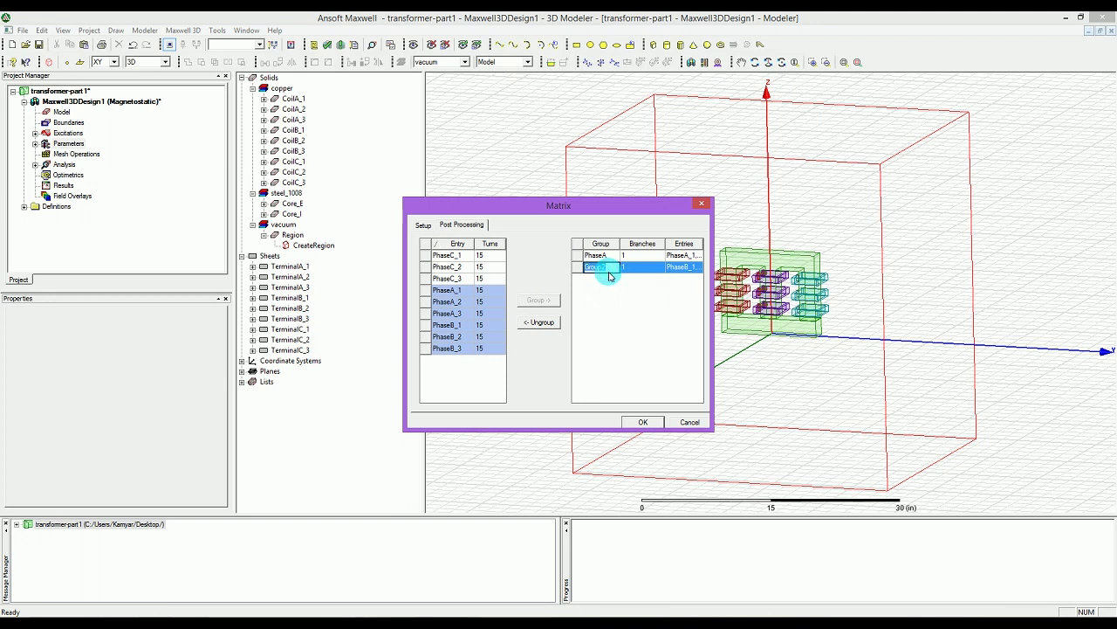
text(PhaseB)
- Group the 15-turn entries PhaseC_1, PhaseC_2 and PhaseC_3 and name the group PhaseC
click(443, 258)
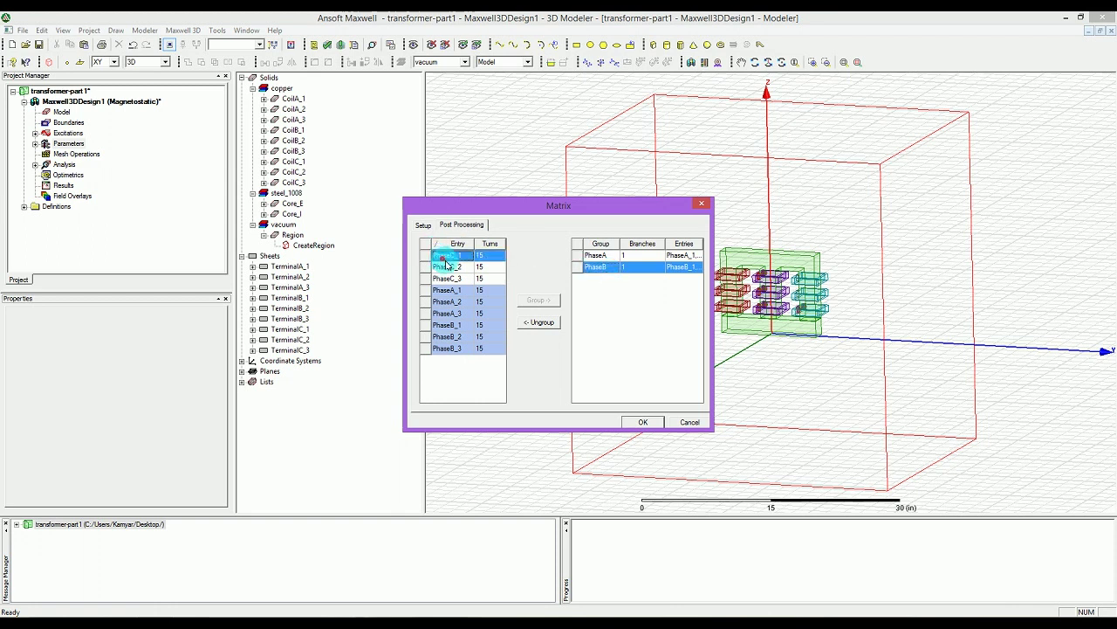
drag(449, 278, 445, 258)
click(539, 300)
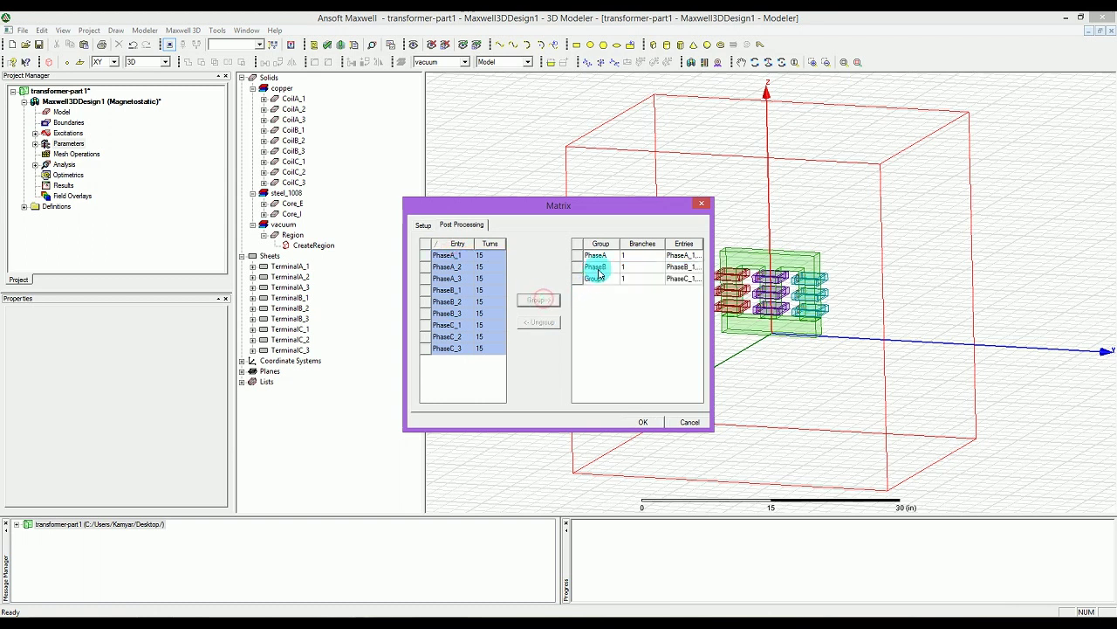
click(601, 278)
text(Phase)
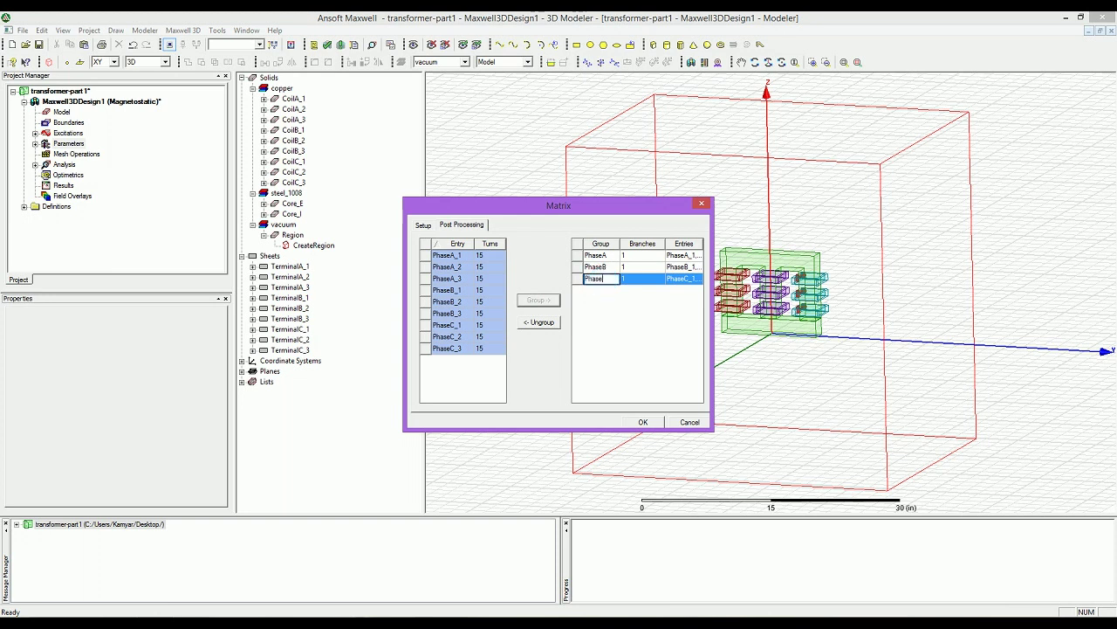
text(C)
click(604, 283)
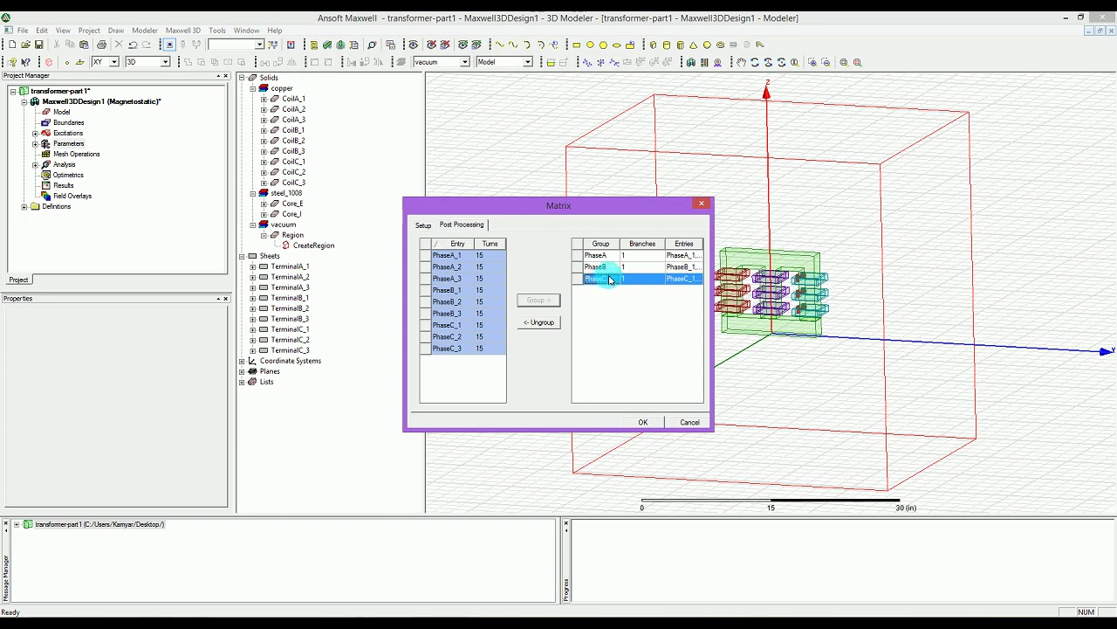
- Set the branches to 3 for the groups PhaseA, PhaseB and PhaseC and accept the matrix definition
click(626, 256)
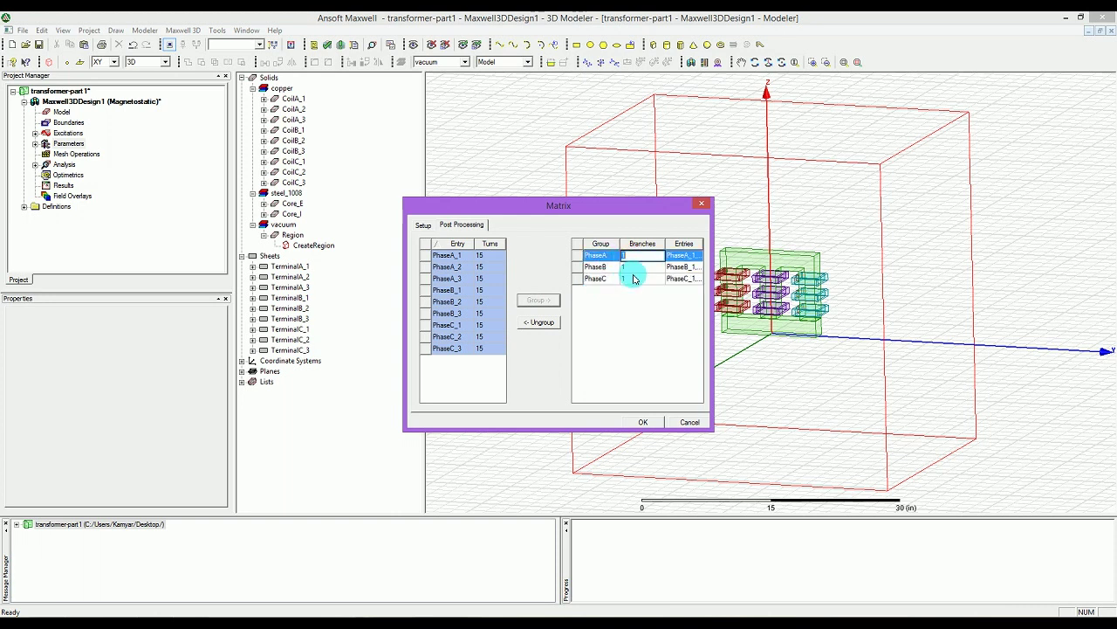
click(609, 280)
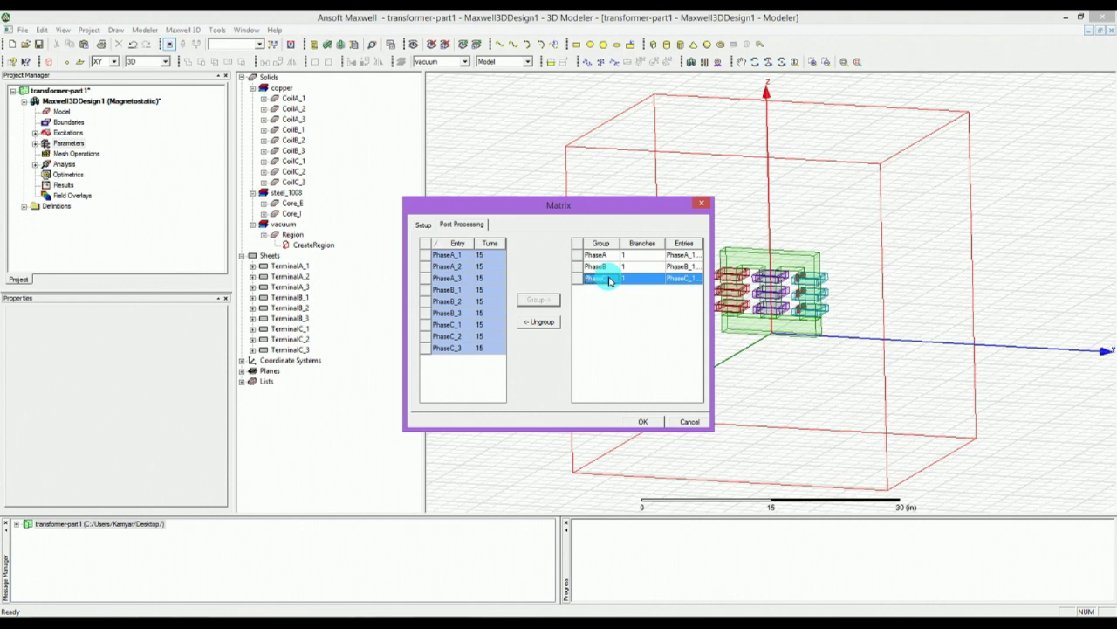
click(646, 255)
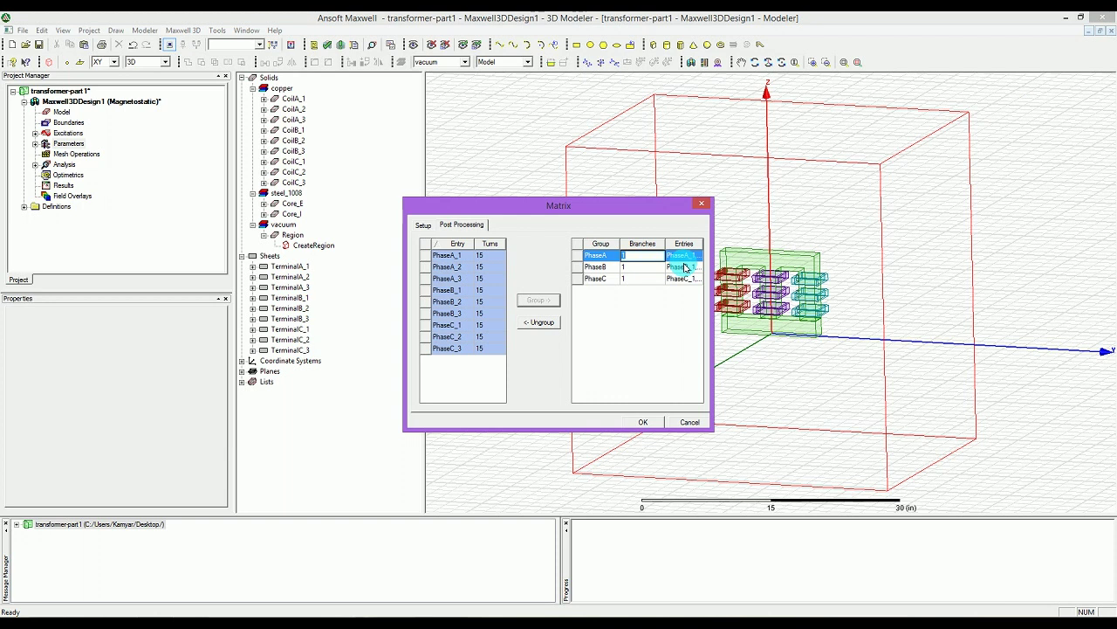
text(3)
click(625, 267)
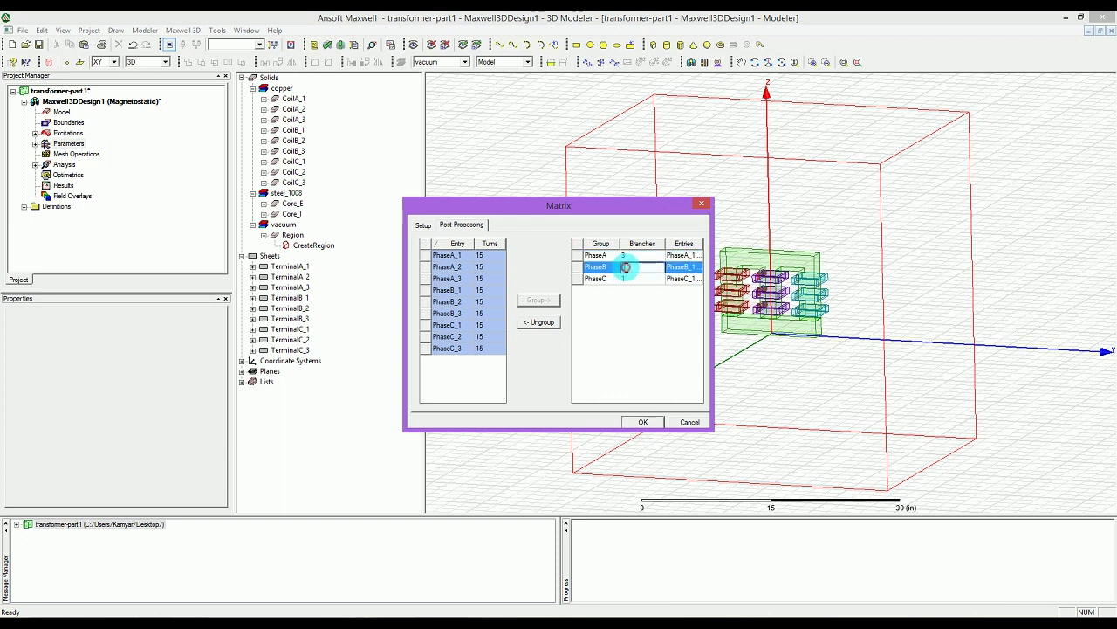
text(3)
click(625, 268)
click(624, 278)
text(3)
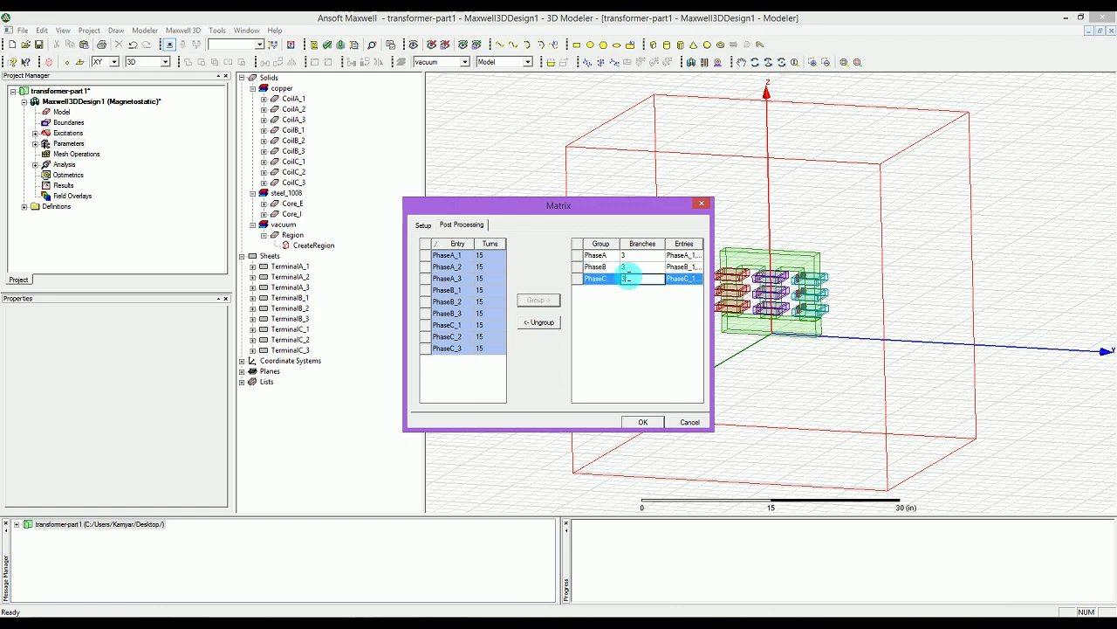
click(643, 334)
click(643, 423)
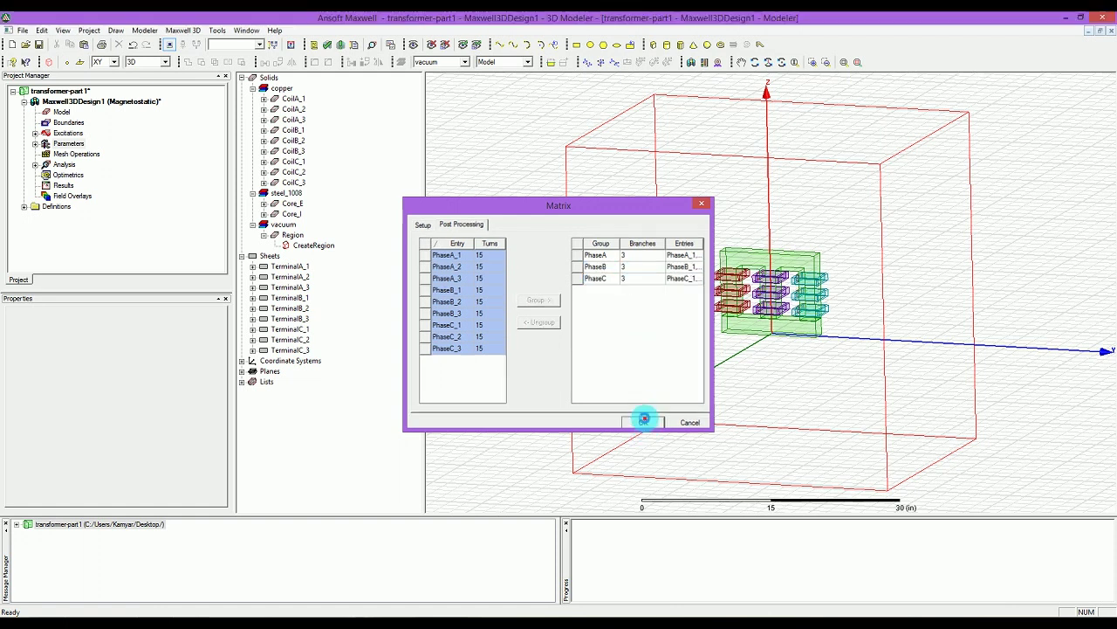
- Save the transformer project and run a validation check on the design
click(513, 342)
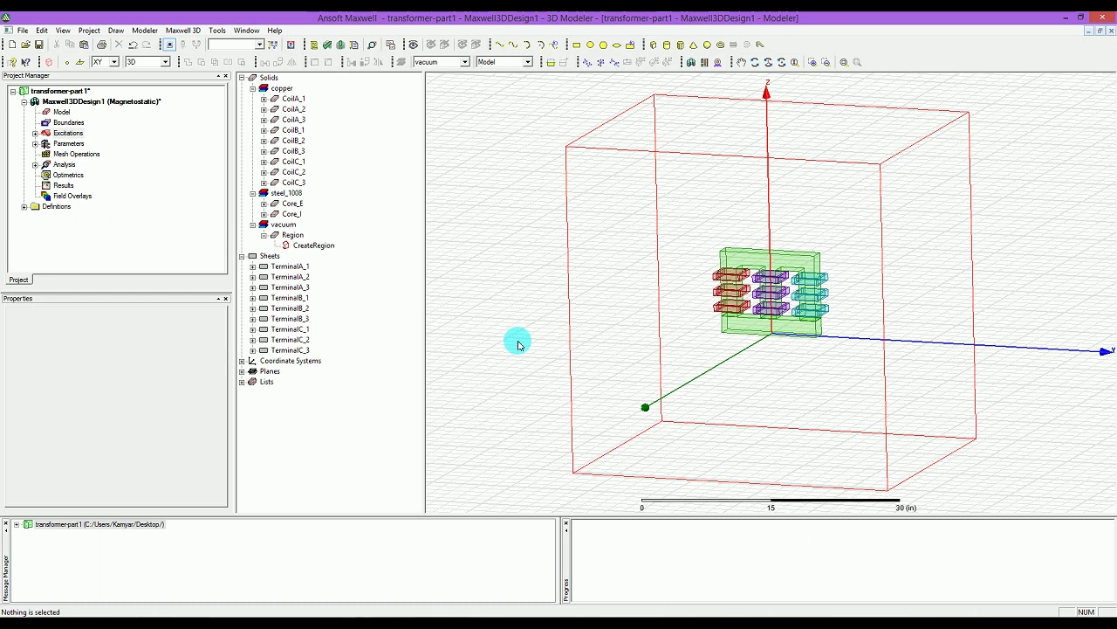
key(ctrl+s)
click(326, 44)
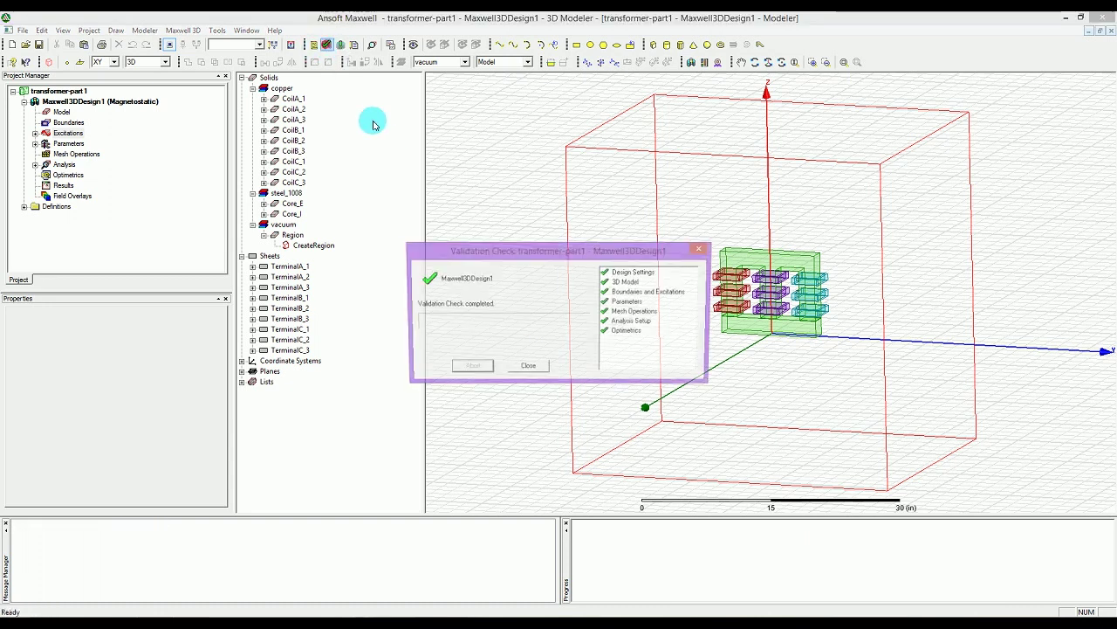
click(524, 369)
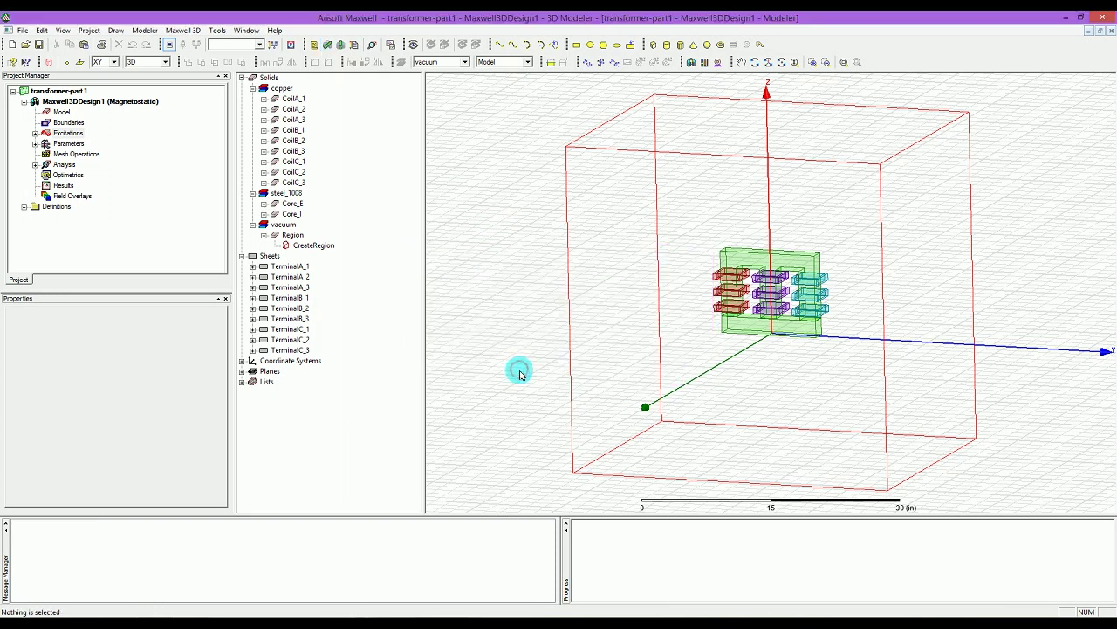